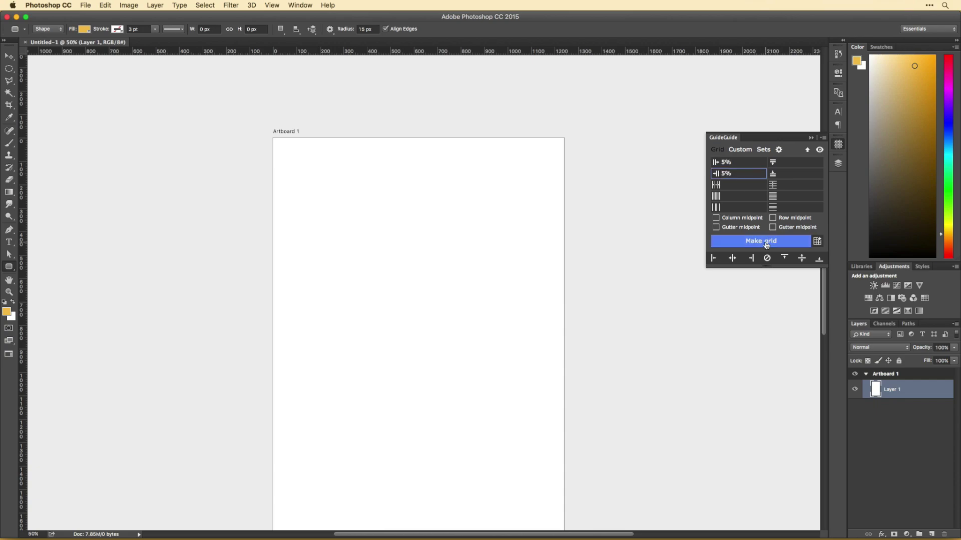
- Create artboard guides with 5% left and right margins plus outer edge and midpoint guides, then close the guide panel
{"action": "scroll", "coordinate": [700, 300], "scroll_direction": "down", "scroll_amount": 2}
{"action": "left_click", "coordinate": [838, 145]}
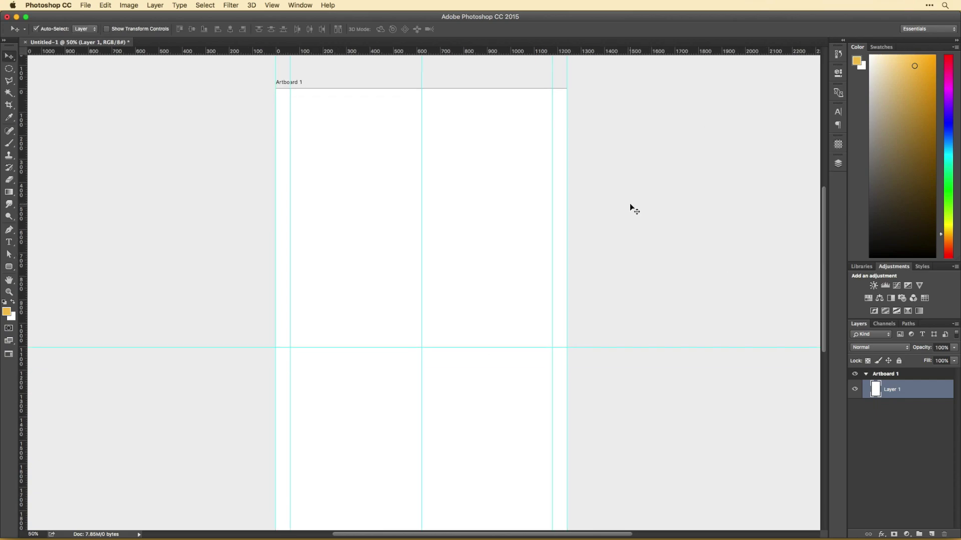
{"action": "key", "text": "v"}
{"action": "left_click", "coordinate": [630, 208]}
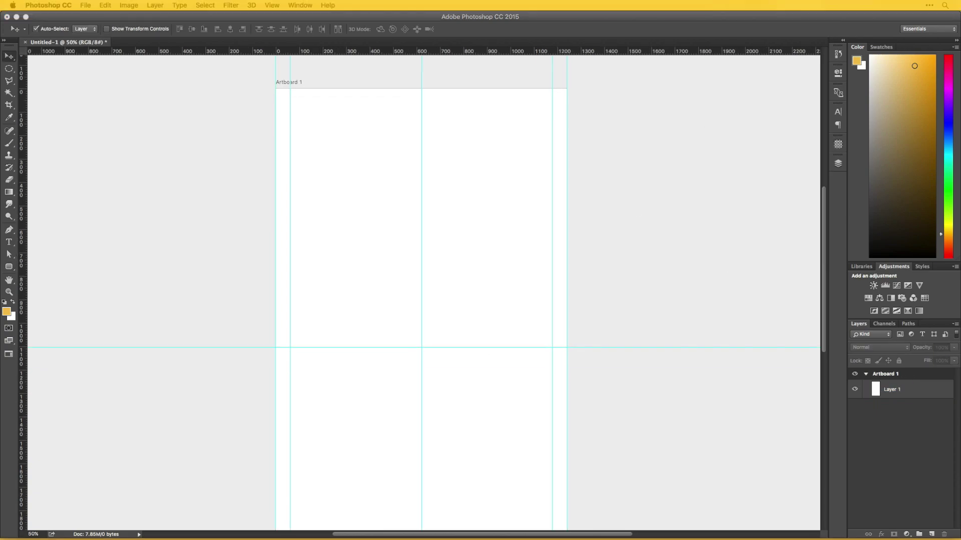
- Place profile_image on the artboard, scaled to fit between the left and right margin guides
{"action": "left_click_drag", "start_coordinate": [741, 408], "coordinate": [529, 217]}
{"action": "left_click_drag", "start_coordinate": [583, 439], "coordinate": [552, 371]}
{"action": "key", "text": "Return"}
- Draw a 1118 × 783 px rectangle with 15 px top corners over the photo, hide it, and mask profile_image to its outline
{"action": "key", "text": "u"}
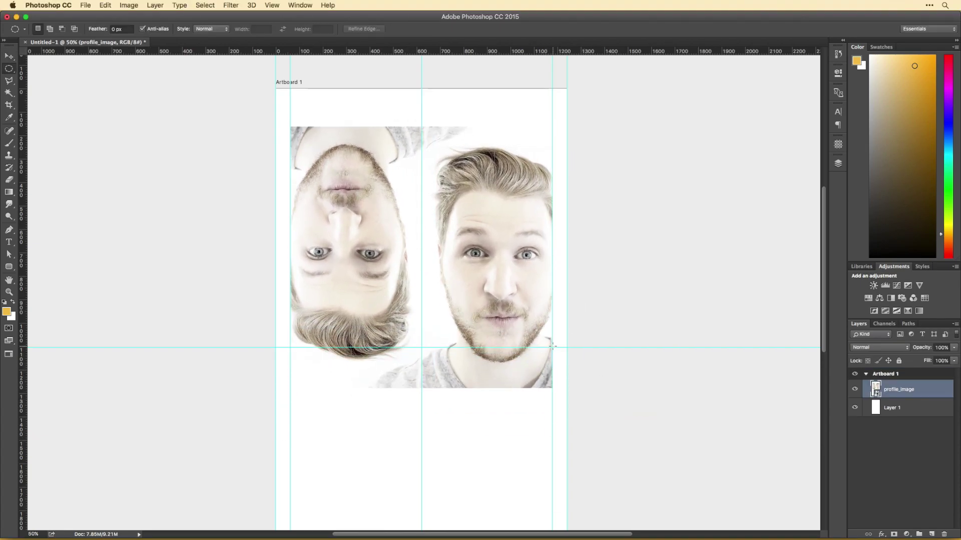
{"action": "left_click_drag", "start_coordinate": [340, 300], "coordinate": [553, 163]}
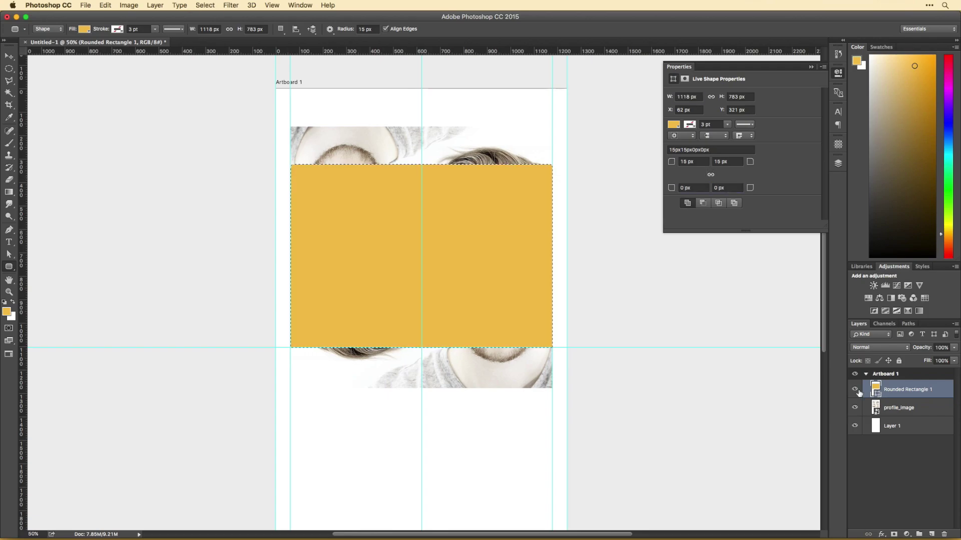
{"action": "left_click", "coordinate": [854, 389]}
{"action": "left_click", "coordinate": [905, 408]}
{"action": "left_click", "coordinate": [893, 534]}
{"action": "left_click", "coordinate": [840, 73]}
- Draw a rectangle covering the whole artboard, fill it with #22252a, and lock it as the bottom background layer
{"action": "scroll", "coordinate": [574, 296], "scroll_direction": "down", "scroll_amount": 3}
{"action": "scroll", "coordinate": [574, 296], "scroll_direction": "up", "scroll_amount": 3}
{"action": "left_click_drag", "start_coordinate": [266, 87], "coordinate": [541, 515]}
{"action": "double_click", "coordinate": [868, 446]}
{"action": "type", "text": "22252a"}
{"action": "key", "text": "Return"}
{"action": "left_click", "coordinate": [898, 360]}
{"action": "key", "text": "v"}
{"action": "scroll", "coordinate": [568, 224], "scroll_direction": "up", "scroll_amount": 3}
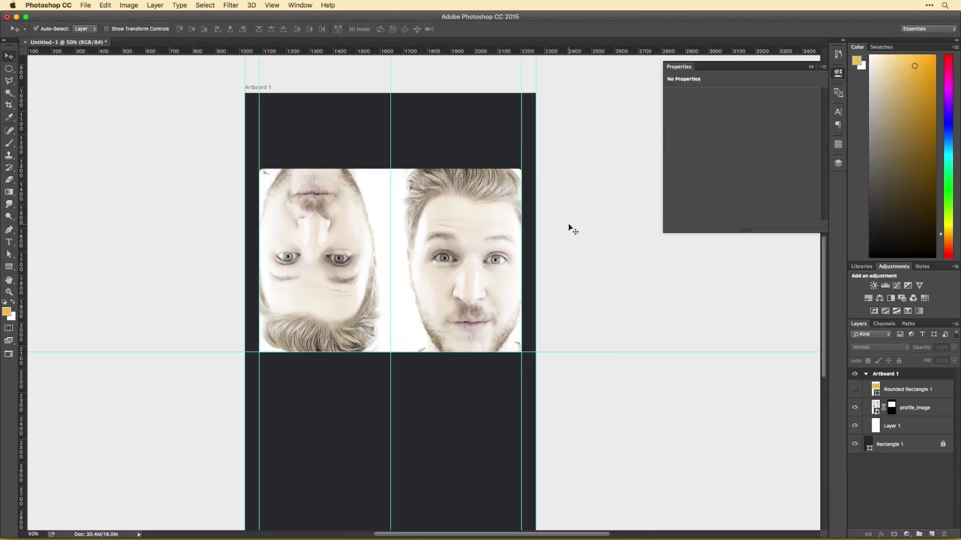
{"action": "left_click", "coordinate": [608, 92]}
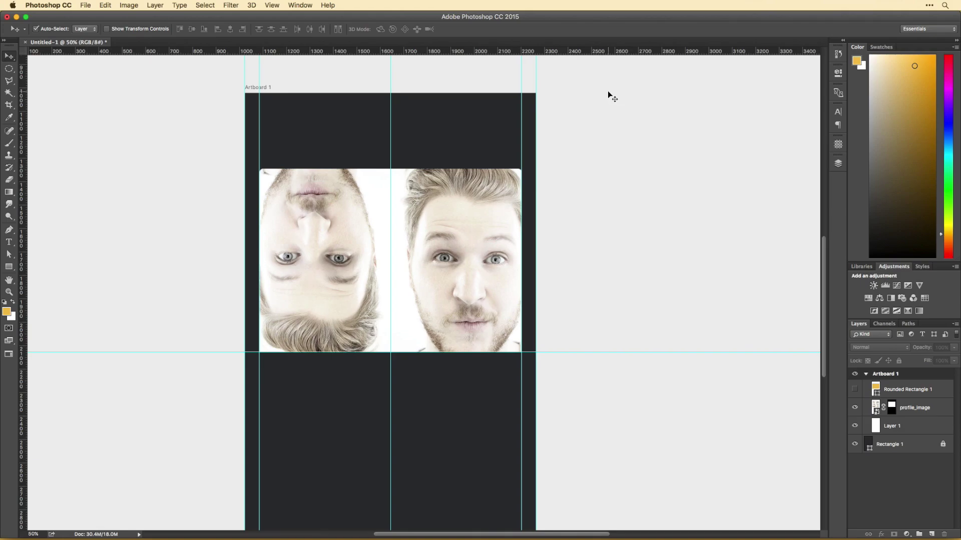
- Draw a 1118 × 208 px rectangle directly below the photo between the margin guides, and move the dark Rectangle 1 to the bottom of the layers
{"action": "scroll", "coordinate": [555, 379], "scroll_direction": "down", "scroll_amount": 3}
{"action": "key", "text": "u"}
{"action": "left_click_drag", "start_coordinate": [272, 208], "coordinate": [532, 260]}
{"action": "key", "text": "ctrl+z"}
{"action": "key", "text": "d"}
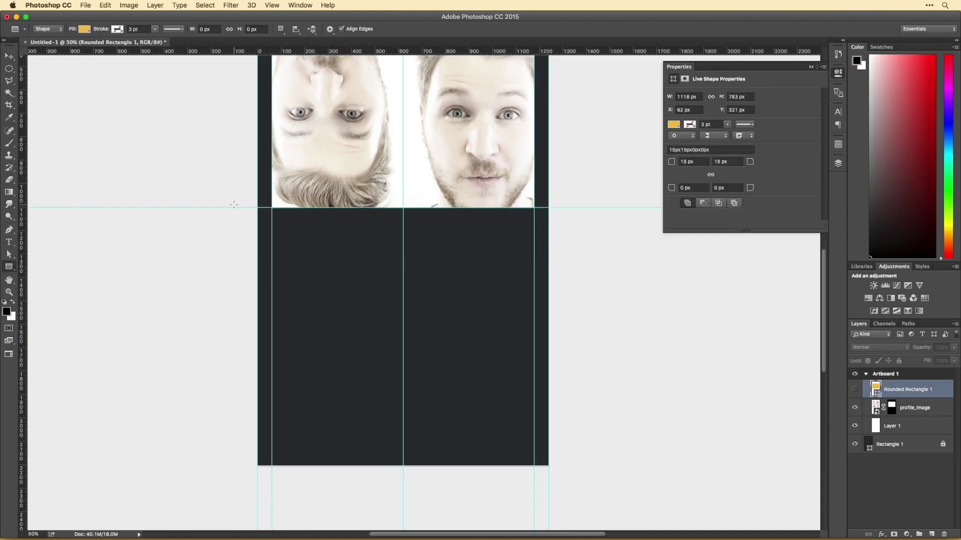
{"action": "left_click_drag", "start_coordinate": [281, 207], "coordinate": [553, 257]}
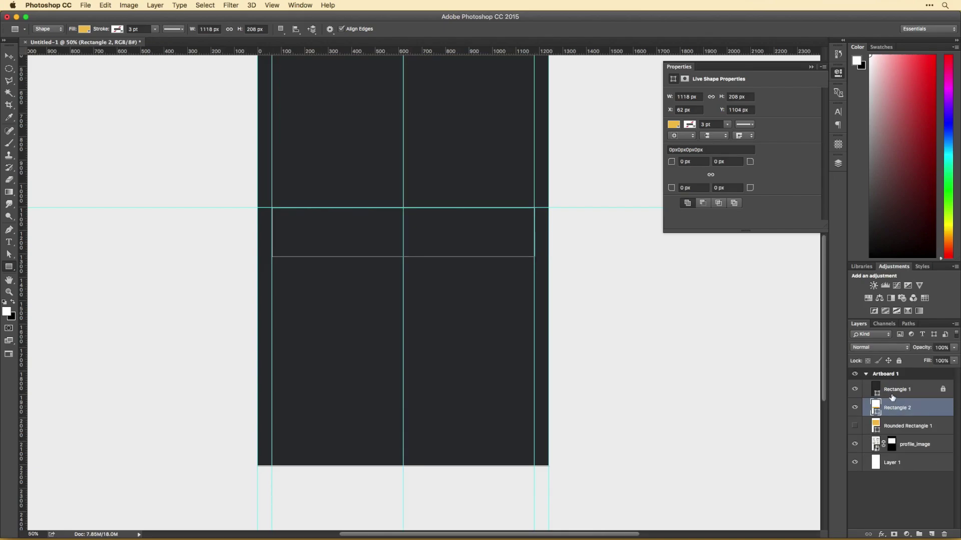
{"action": "left_click_drag", "start_coordinate": [892, 397], "coordinate": [891, 480]}
- Fill the new strip, Rectangle 2, with white
{"action": "double_click", "coordinate": [875, 407]}
{"action": "left_click", "coordinate": [665, 281]}
{"action": "left_click", "coordinate": [866, 275]}
- Duplicate the white strip directly beneath itself and fill the copy with a pale bluish grey
{"action": "key", "text": "v"}
{"action": "left_click_drag", "start_coordinate": [509, 237], "coordinate": [509, 289], "text": "alt"}
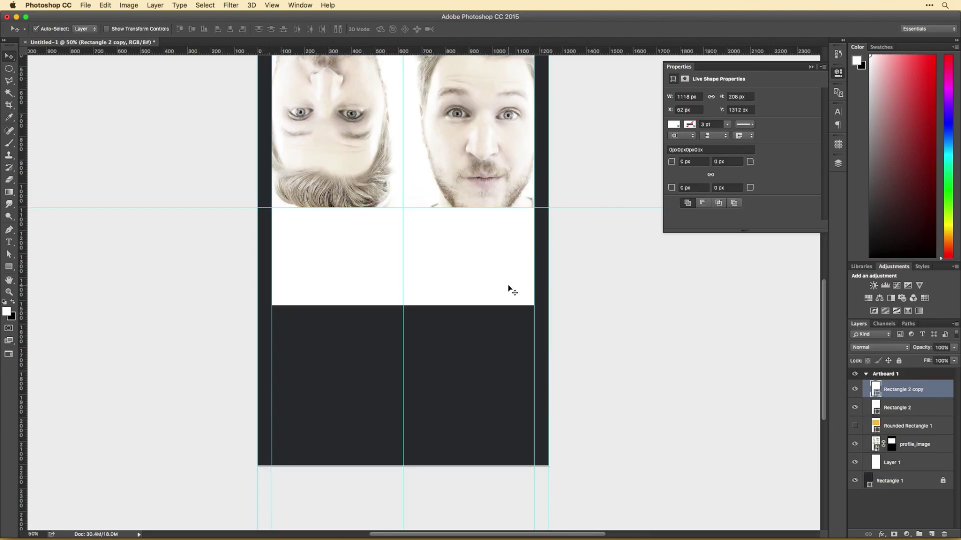
{"action": "double_click", "coordinate": [875, 389]}
{"action": "left_click", "coordinate": [791, 325]}
{"action": "left_click", "coordinate": [666, 288]}
{"action": "left_click", "coordinate": [876, 274]}
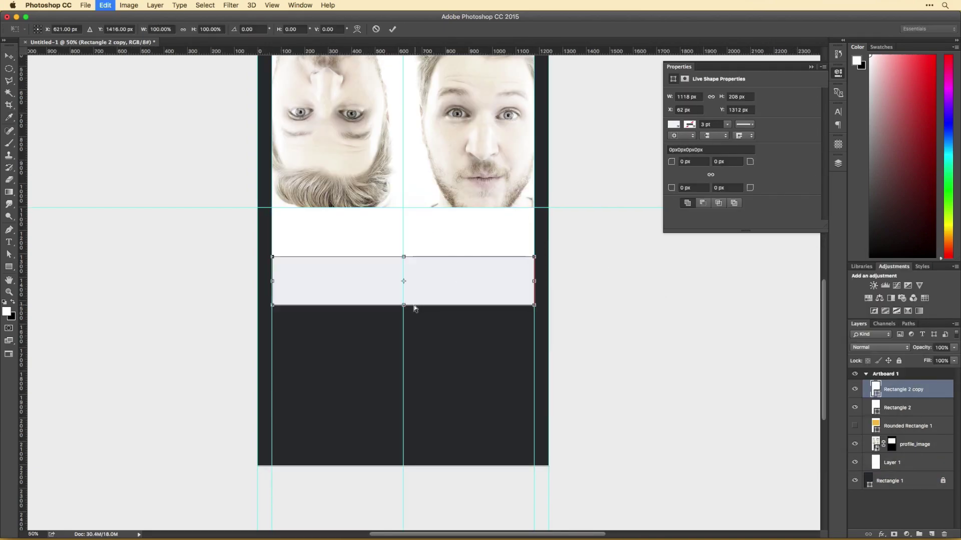
- Stretch the pale copy to 782 px high and position it directly beneath the white strip at Y 1312 px
{"action": "key", "text": "ctrl+t"}
{"action": "scroll", "coordinate": [413, 307], "scroll_direction": "up", "scroll_amount": 3}
{"action": "left_click_drag", "start_coordinate": [472, 353], "coordinate": [404, 64]}
{"action": "left_click_drag", "start_coordinate": [440, 107], "coordinate": [446, 347]}
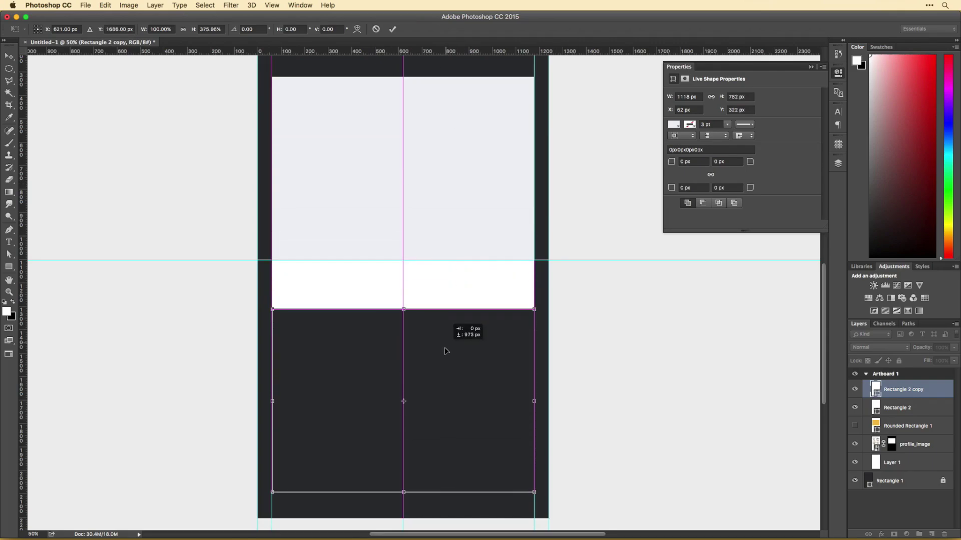
{"action": "key", "text": "Return"}
- Round the two bottom corners of the pale rectangle
{"action": "scroll", "coordinate": [489, 356], "scroll_direction": "up", "scroll_amount": 3}
{"action": "scroll", "coordinate": [584, 345], "scroll_direction": "down", "scroll_amount": 3}
{"action": "left_click", "coordinate": [510, 353]}
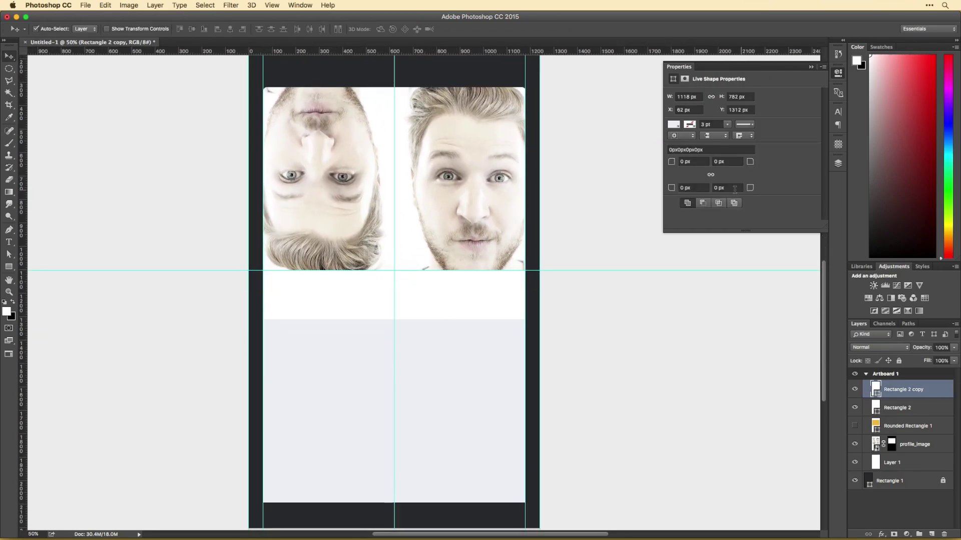
{"action": "left_click", "coordinate": [575, 393]}
- Place the white strip above its copy and give it a black drop shadow with 20% opacity, 0 px distance and 61 px size
{"action": "left_click", "coordinate": [469, 303]}
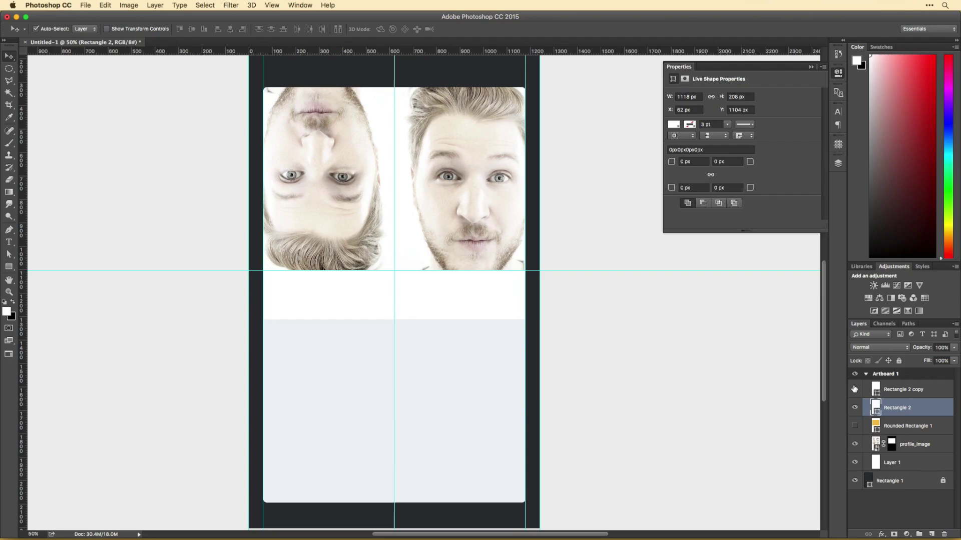
{"action": "double_click", "coordinate": [925, 407]}
{"action": "left_click", "coordinate": [538, 437]}
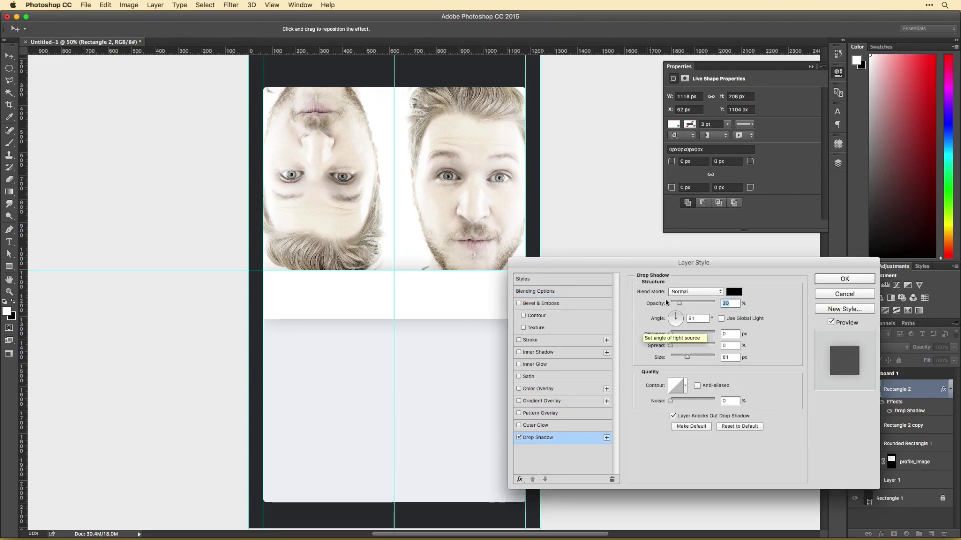
{"action": "scroll", "coordinate": [578, 206], "scroll_direction": "down", "scroll_amount": 2}
{"action": "scroll", "coordinate": [578, 206], "scroll_direction": "right", "scroll_amount": 3}
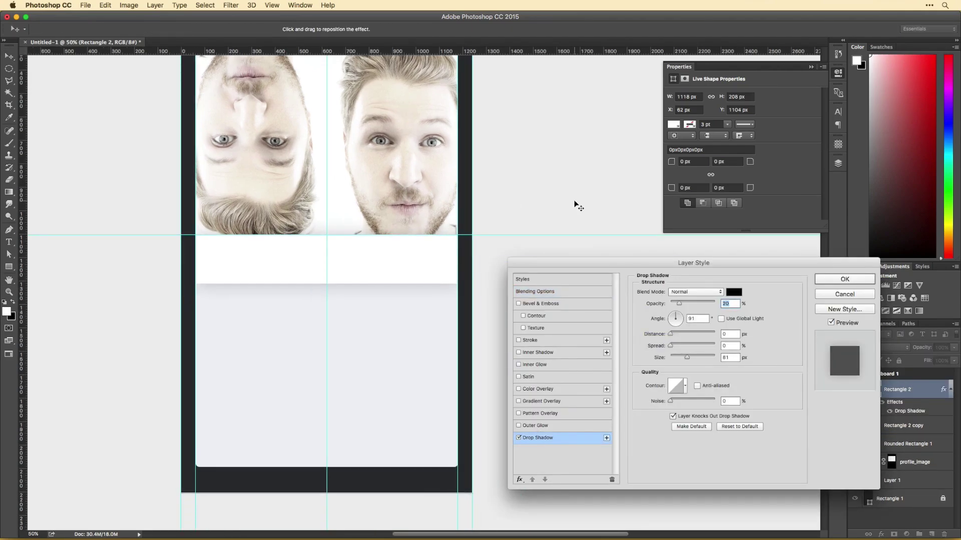
{"action": "scroll", "coordinate": [578, 206], "scroll_direction": "up", "scroll_amount": 2}
{"action": "scroll", "coordinate": [578, 207], "scroll_direction": "right", "scroll_amount": 1}
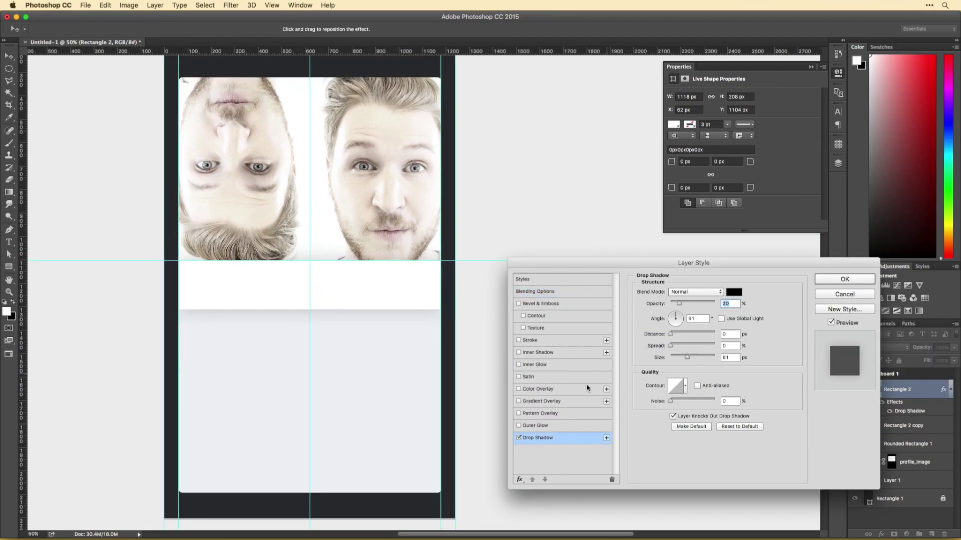
{"action": "left_click", "coordinate": [533, 340]}
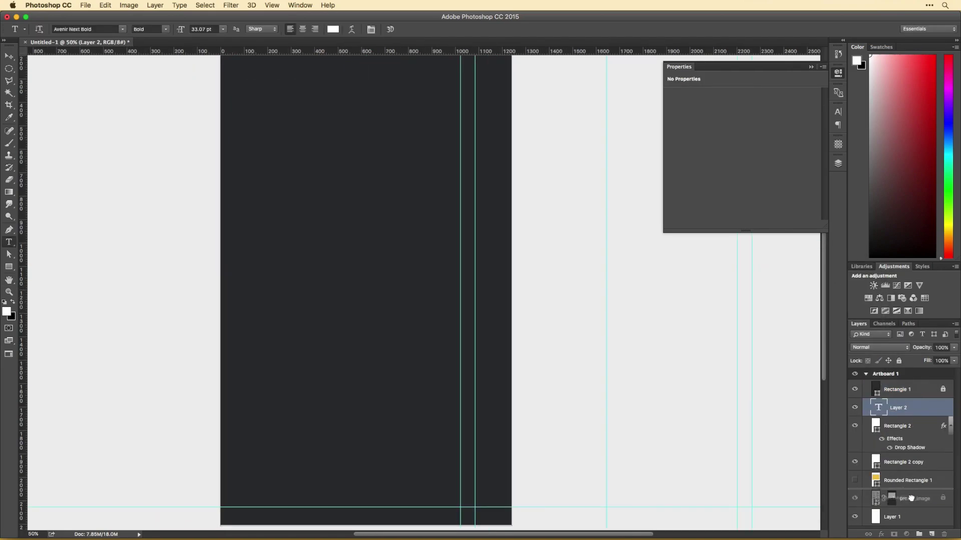
- Move the dark Rectangle 1 below profile_image, and set the name text in 33.07 pt Brandon Grotesque Bold capitals coloured #47484f
{"action": "left_click_drag", "start_coordinate": [911, 498], "coordinate": [911, 507]}
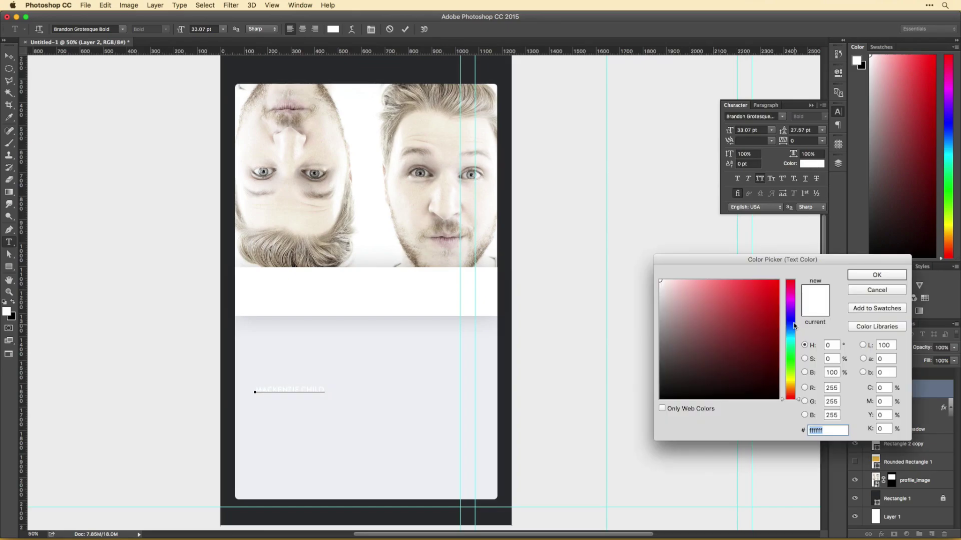
{"action": "left_click", "coordinate": [671, 362]}
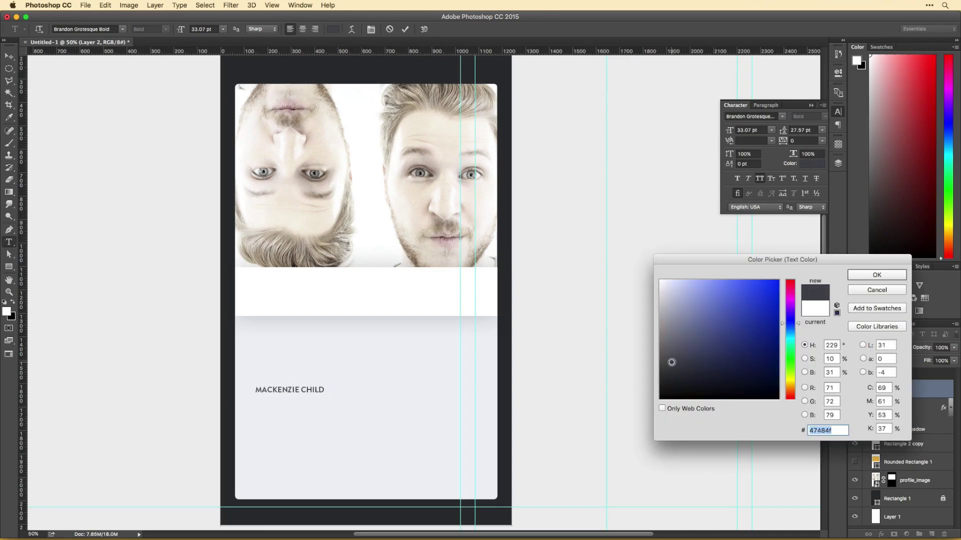
{"action": "key", "text": "Return"}
{"action": "key", "text": "super+Return"}
- Set the name text's tracking to 300 and centre it in the white strip
{"action": "key", "text": "super+t"}
{"action": "left_click_drag", "start_coordinate": [360, 396], "coordinate": [446, 298]}
{"action": "key", "text": "Return"}
- Move the whole card up so it sits vertically centred on the dark artboard
{"action": "key", "text": "super+minus"}
{"action": "left_click", "coordinate": [556, 439]}
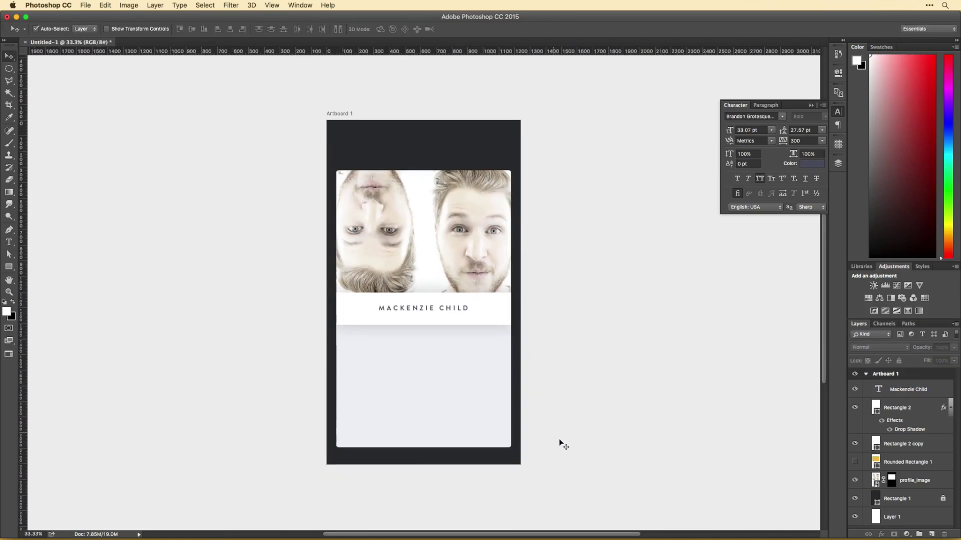
{"action": "left_click_drag", "start_coordinate": [583, 295], "coordinate": [582, 280]}
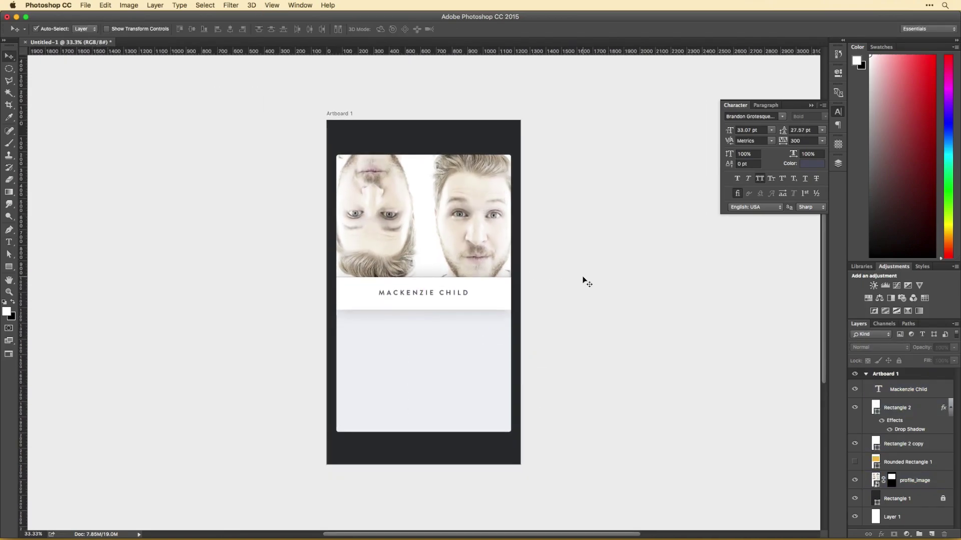
- Add a black-filled layer clipped to the photo and set its opacity to 47%
{"action": "key", "text": "super+shift+alt+n"}
{"action": "key", "text": "super+alt+g"}
{"action": "left_click", "coordinate": [105, 5]}
{"action": "left_click", "coordinate": [115, 144]}
{"action": "key", "text": "Return"}
{"action": "key", "text": "2"}
- Move the name text onto the lower part of the darkened photo and colour it white
{"action": "key", "text": "v"}
{"action": "left_click_drag", "start_coordinate": [442, 293], "coordinate": [424, 256]}
{"action": "left_click", "coordinate": [811, 163]}
{"action": "left_click", "coordinate": [437, 285]}
{"action": "key", "text": "Return"}
- Set the duplicate name line below the name to Avenir Next Regular with tracking 0 and without all caps
{"action": "double_click", "coordinate": [425, 256]}
{"action": "left_click", "coordinate": [782, 116]}
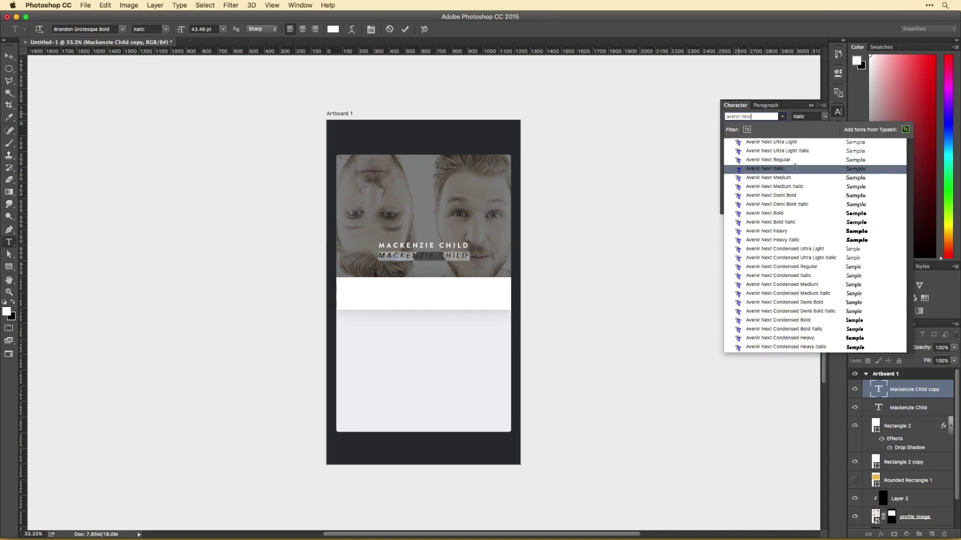
{"action": "left_click", "coordinate": [751, 168]}
{"action": "left_click", "coordinate": [799, 141]}
{"action": "type", "text": "0"}
{"action": "left_click", "coordinate": [759, 179]}
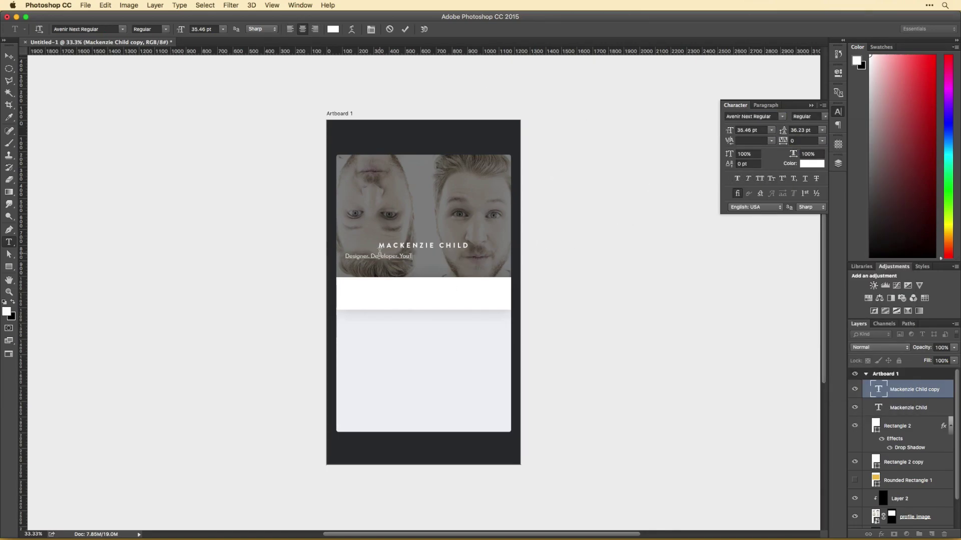
- Finish the tagline as "Designer. Developer. YouTuber." at 26.98 pt and centre it just below the name
{"action": "type", "text": "Tuber."}
{"action": "key", "text": "super+Return"}
{"action": "key", "text": "v"}
{"action": "left_click_drag", "start_coordinate": [443, 253], "coordinate": [438, 255]}
- Add a layer mask to the black overlay and paint it with a large soft black brush to fade the overlay towards the photo's top
{"action": "key", "text": "alt+["}
{"action": "key", "text": "alt+["}
{"action": "key", "text": "alt+["}
{"action": "key", "text": "alt+["}
{"action": "key", "text": "alt+["}
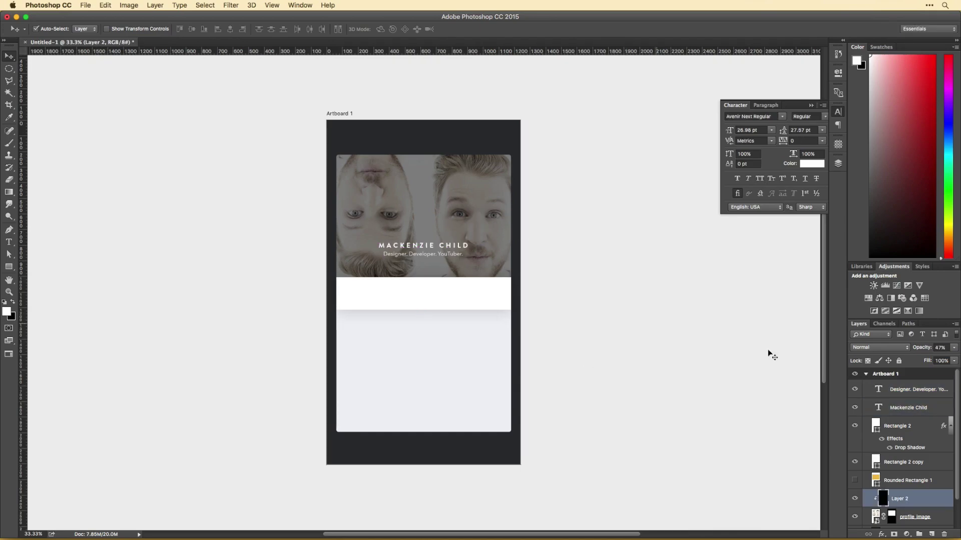
{"action": "left_click", "coordinate": [894, 534]}
{"action": "key", "text": "b"}
{"action": "key", "text": "x"}
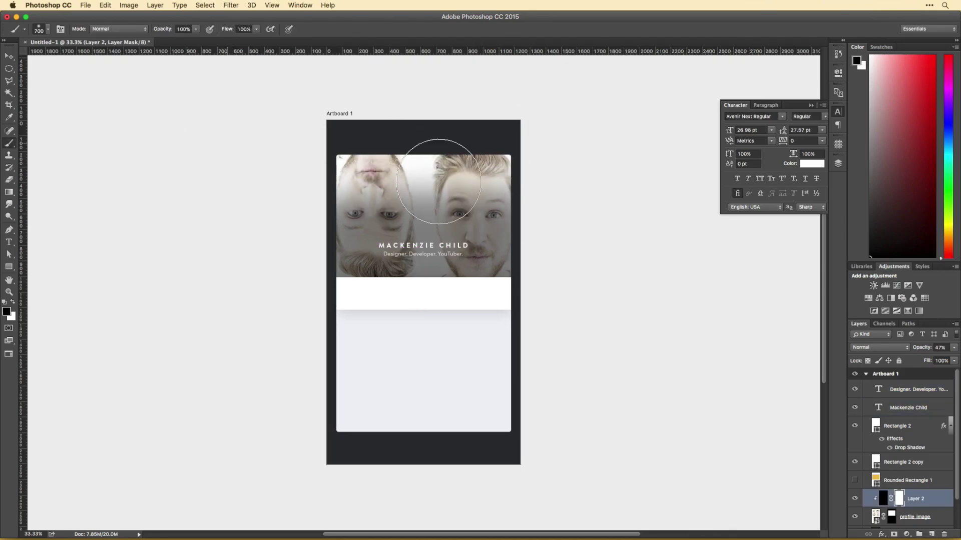
{"action": "key", "text": "super+minus"}
{"action": "key", "text": "bracketright"}
{"action": "key", "text": "bracketright"}
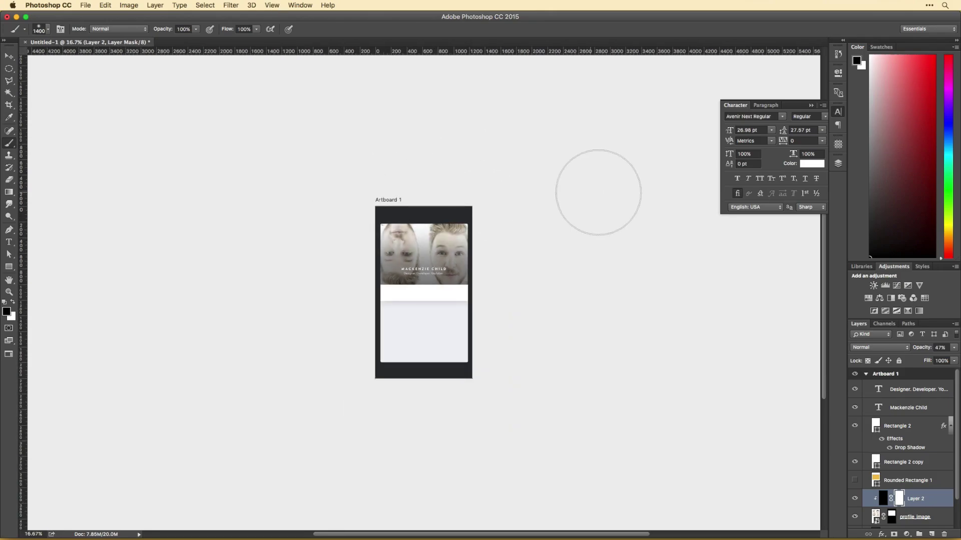
- Select the name and tagline together and move them slightly lower on the photo
{"action": "key", "text": "v"}
{"action": "key", "text": "super+equal"}
{"action": "key", "text": "super+equal"}
{"action": "left_click", "coordinate": [423, 251]}
{"action": "left_click", "coordinate": [423, 260], "text": "shift"}
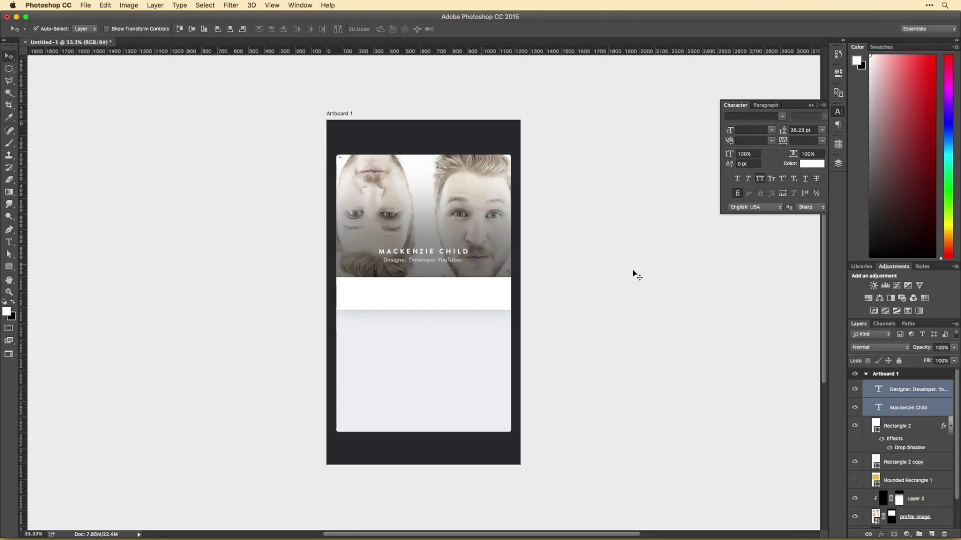
{"action": "left_click", "coordinate": [921, 499]}
{"action": "left_click", "coordinate": [547, 290]}
- Draw a 359 × 121 px pill-shaped rounded rectangle with 60.5 px corners in the white strip
{"action": "right_click", "coordinate": [9, 267]}
{"action": "left_click", "coordinate": [50, 274]}
{"action": "left_click_drag", "start_coordinate": [347, 286], "coordinate": [401, 303]}
{"action": "key", "text": "Return"}
- Fill the pill shape with bright blue and centre it in the white strip
{"action": "double_click", "coordinate": [875, 389]}
{"action": "left_click", "coordinate": [788, 323]}
{"action": "left_click", "coordinate": [758, 290]}
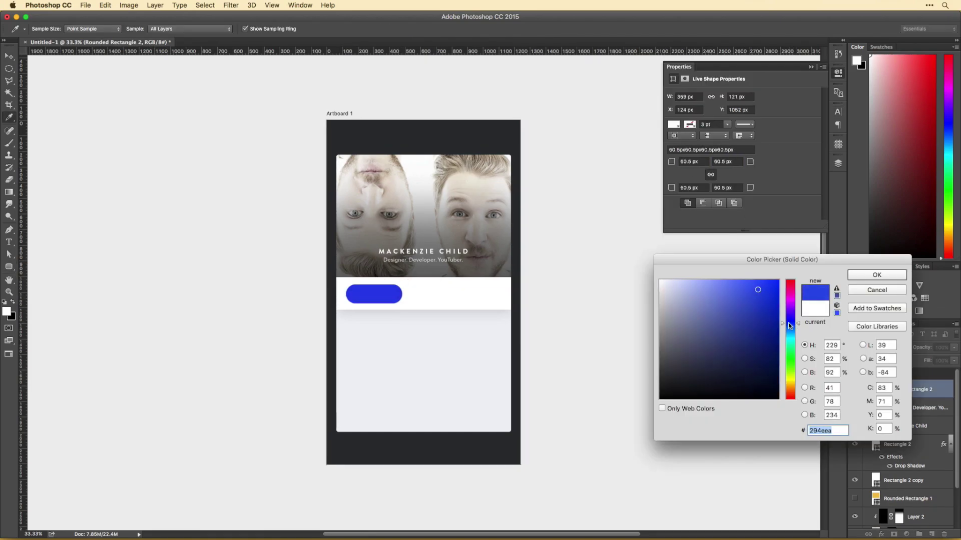
{"action": "left_click", "coordinate": [750, 307]}
{"action": "left_click", "coordinate": [748, 292]}
{"action": "left_click", "coordinate": [744, 281]}
{"action": "key", "text": "Return"}
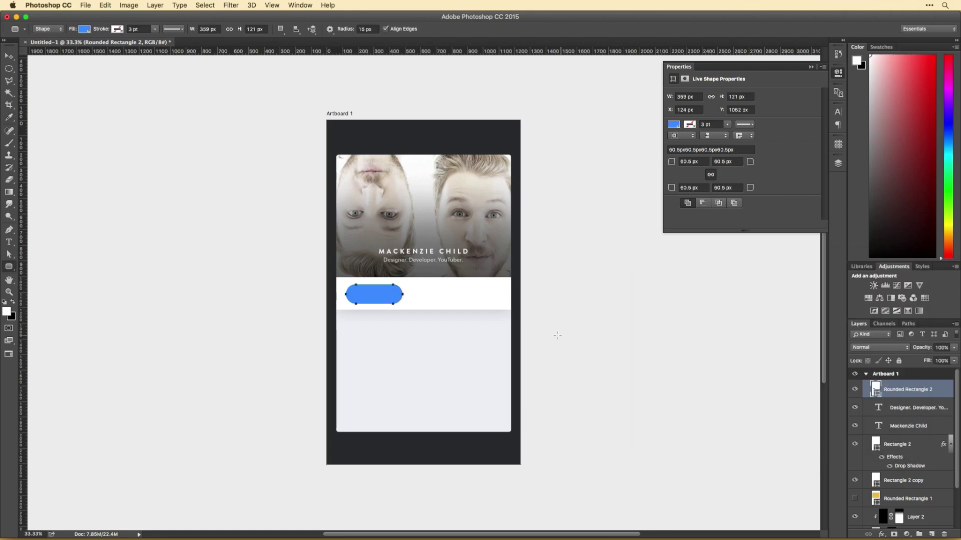
{"action": "key", "text": "v"}
{"action": "left_click_drag", "start_coordinate": [383, 294], "coordinate": [430, 302]}
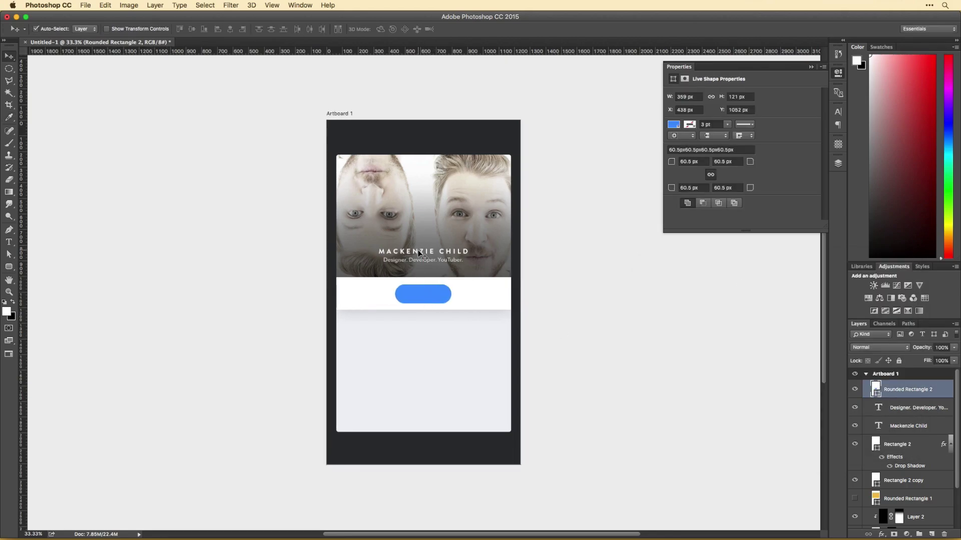
- Add a centred white "Follow" label in spaced capitals on the blue button
{"action": "key", "text": "t"}
{"action": "left_click", "coordinate": [399, 295]}
{"action": "type", "text": "Follow"}
{"action": "key", "text": "ctrl+a"}
{"action": "left_click", "coordinate": [303, 29]}
{"action": "left_click_drag", "start_coordinate": [403, 295], "coordinate": [428, 296]}
{"action": "key", "text": "ctrl+Return"}
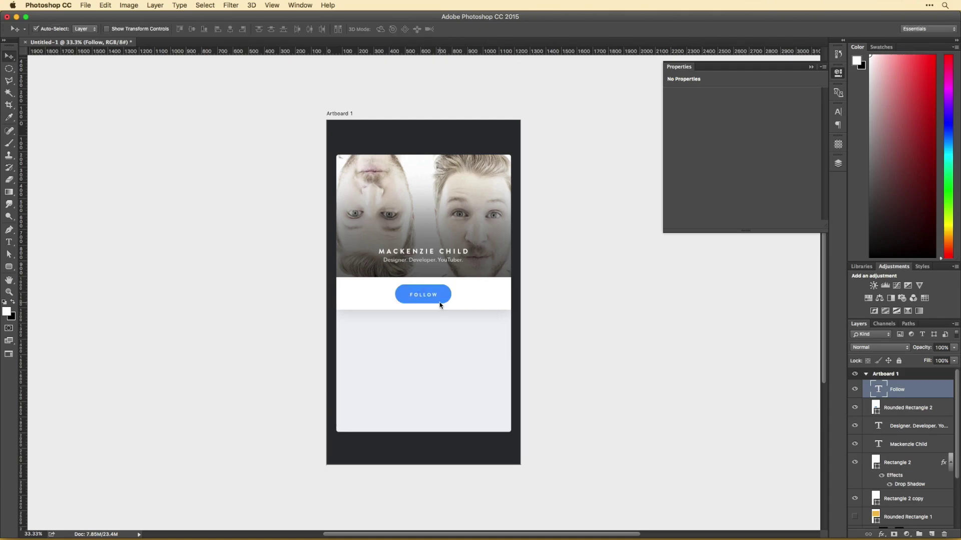
- Give the blue button a black drop shadow with 40% opacity, 0 px distance and 46 px size
{"action": "scroll", "coordinate": [632, 361], "scroll_direction": "left", "scroll_amount": 2}
{"action": "scroll", "coordinate": [631, 360], "scroll_direction": "up", "scroll_amount": 1}
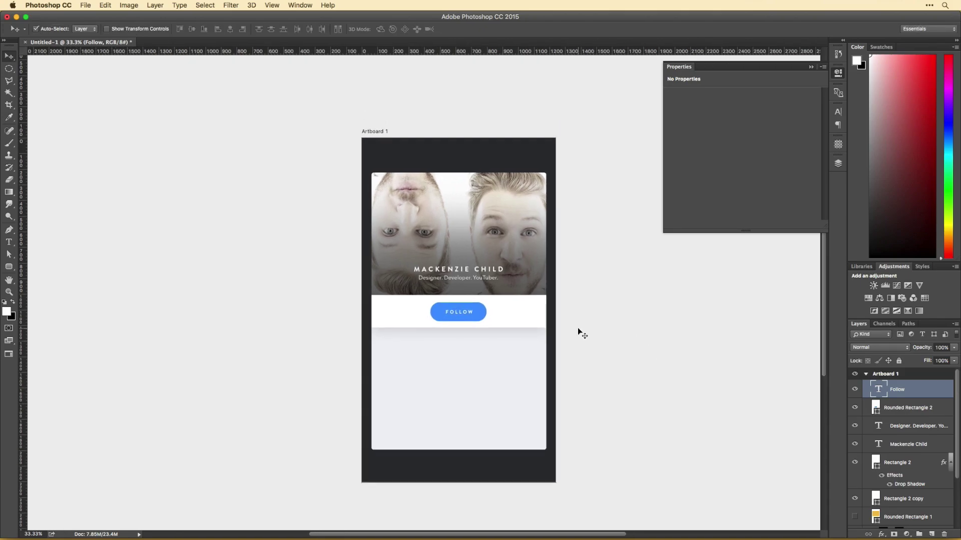
{"action": "left_click", "coordinate": [943, 416]}
{"action": "double_click", "coordinate": [943, 416]}
{"action": "left_click", "coordinate": [533, 438]}
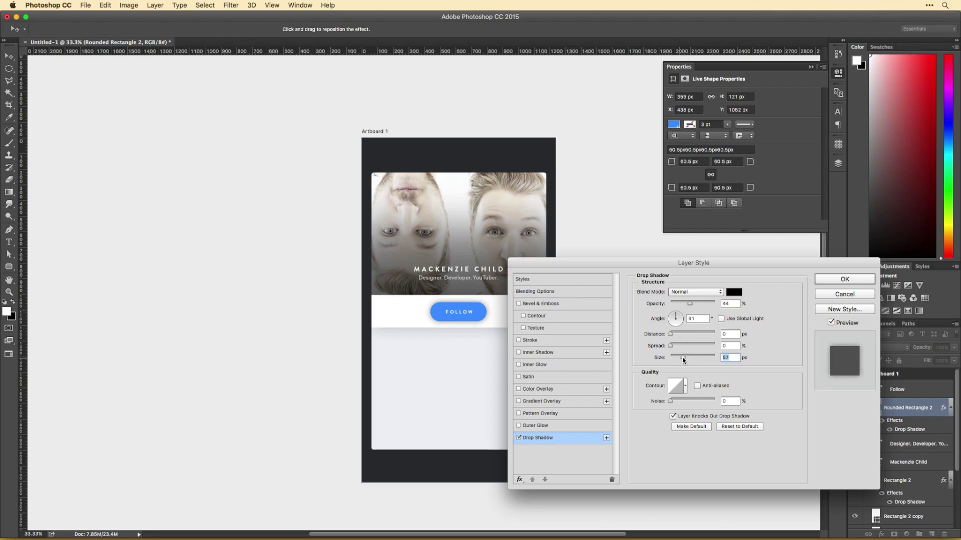
{"action": "scroll", "coordinate": [565, 244], "scroll_direction": "right", "scroll_amount": 2}
{"action": "scroll", "coordinate": [565, 243], "scroll_direction": "down", "scroll_amount": 1}
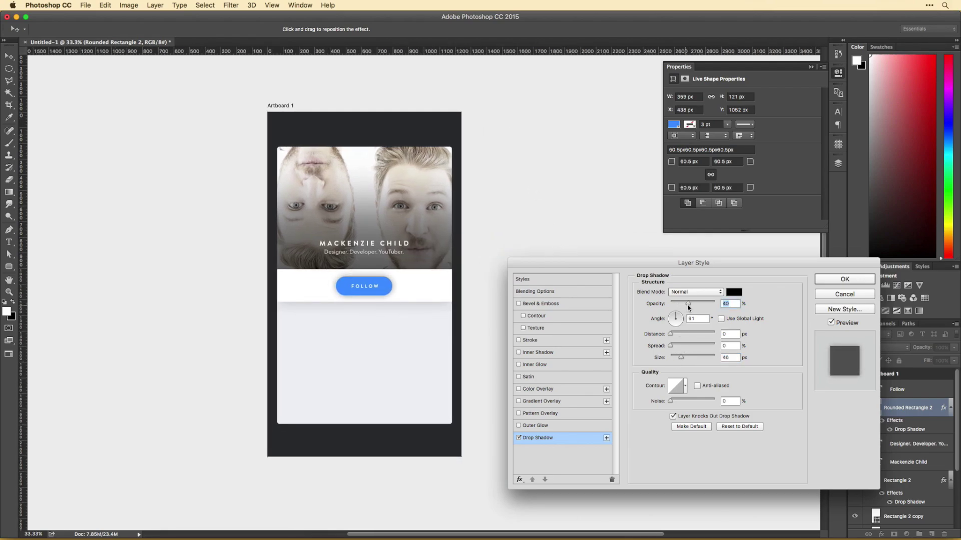
{"action": "key", "text": "Return"}
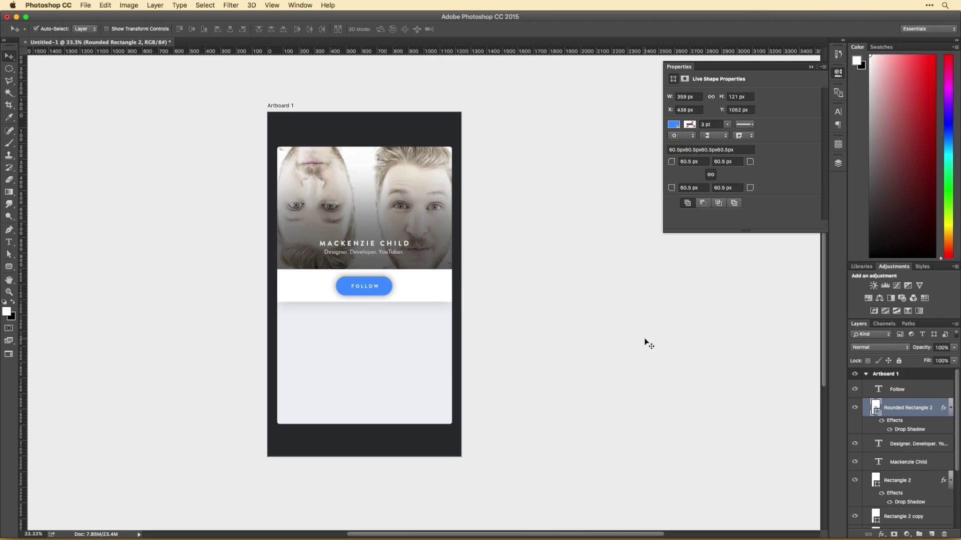
- Switch to Illustrator, create a new document and draw a short horizontal line with the Pen tool
{"action": "key", "text": "Return"}
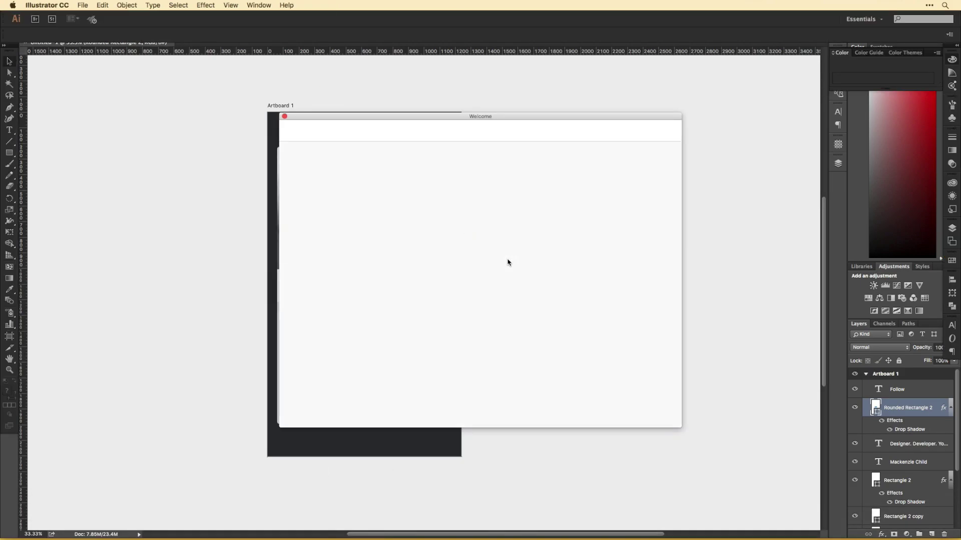
{"action": "key", "text": "super+n"}
{"action": "key", "text": "Return"}
{"action": "key", "text": "p"}
{"action": "left_click", "coordinate": [349, 268]}
{"action": "left_click", "coordinate": [414, 268]}
{"action": "left_click", "coordinate": [394, 250], "text": "super"}
- Draw an open chevron and place it, rotated, on the line's right end as an arrowhead
{"action": "left_click", "coordinate": [390, 238]}
{"action": "left_click", "coordinate": [410, 220]}
{"action": "left_click", "coordinate": [429, 239]}
{"action": "key", "text": "v"}
{"action": "left_click", "coordinate": [440, 210]}
{"action": "mouse_move", "coordinate": [428, 239]}
{"action": "left_mouse_down"}
{"action": "mouse_move", "coordinate": [419, 243]}
{"action": "mouse_move", "coordinate": [412, 281]}
{"action": "left_mouse_up"}
- Give both arrow paths a 7 pt stroke with rounded ends
{"action": "mouse_move", "coordinate": [431, 287]}
{"action": "left_mouse_down"}
{"action": "mouse_move", "coordinate": [313, 193]}
{"action": "mouse_move", "coordinate": [320, 198]}
{"action": "left_mouse_up"}
{"action": "left_click", "coordinate": [114, 33]}
{"action": "left_click", "coordinate": [115, 33]}
{"action": "left_click", "coordinate": [115, 33]}
{"action": "left_click", "coordinate": [115, 33]}
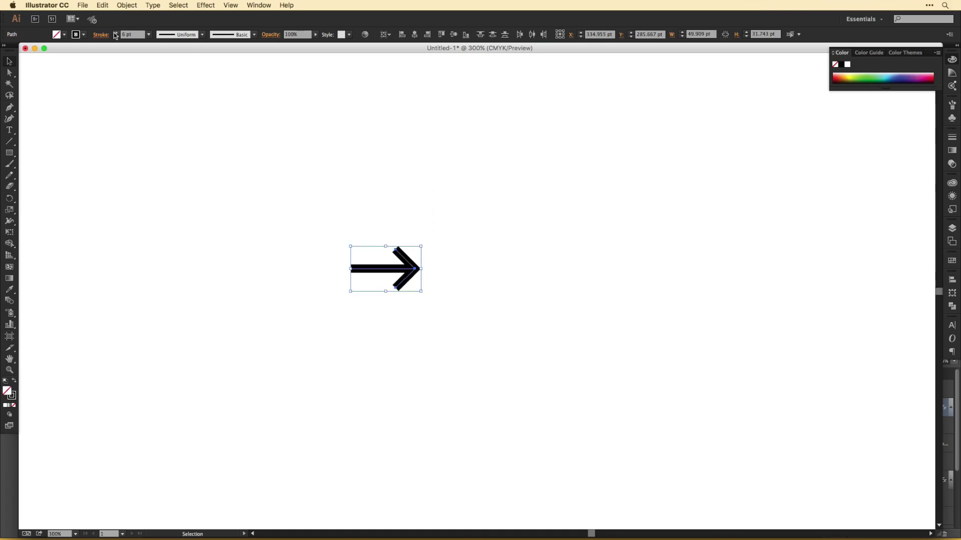
{"action": "left_click", "coordinate": [83, 34]}
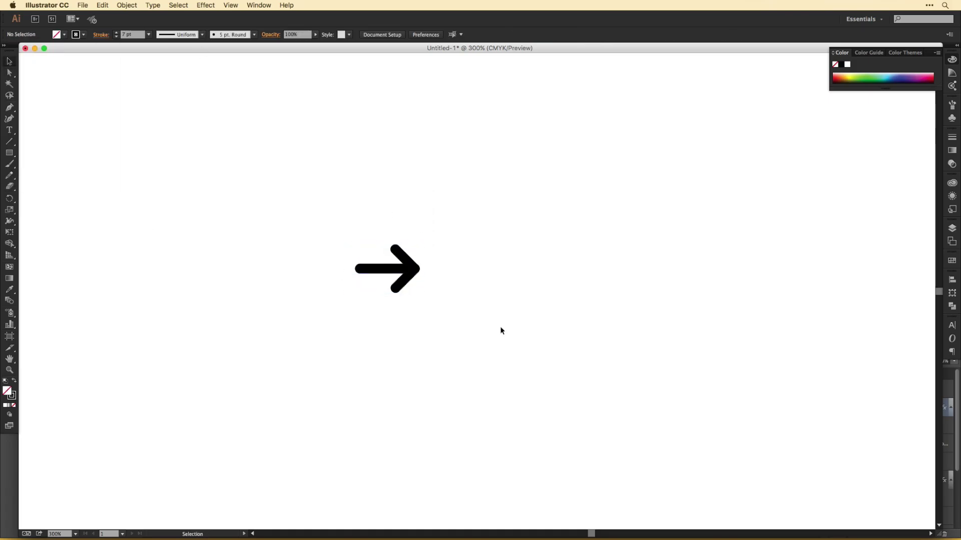
- Paste the arrow into the Photoshop document as a smart object about 46 × 35 px near the white strip's right edge
{"action": "key", "text": "super+Tab"}
{"action": "key", "text": "super+v"}
{"action": "key", "text": "super+plus"}
{"action": "scroll", "coordinate": [376, 290], "scroll_direction": "left", "scroll_amount": 2}
{"action": "left_click_drag", "start_coordinate": [475, 283], "coordinate": [527, 333]}
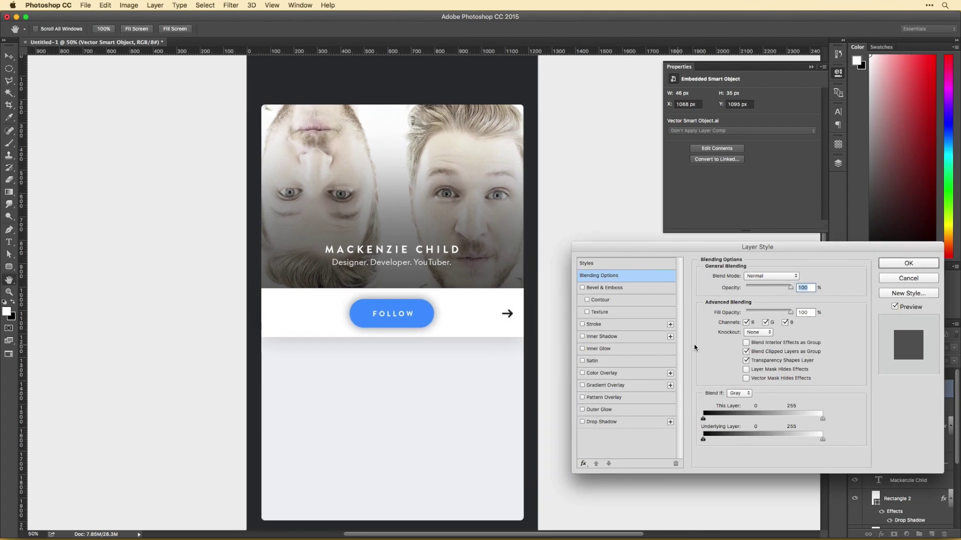
- Apply a yellow Color Overlay to the arrow
{"action": "left_click", "coordinate": [587, 373]}
{"action": "left_click", "coordinate": [793, 275]}
{"action": "left_click", "coordinate": [415, 314]}
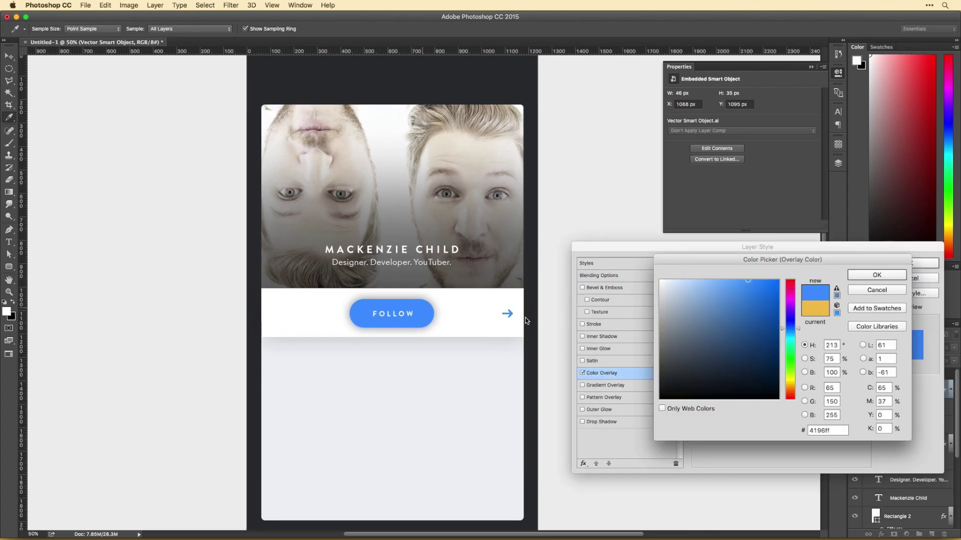
{"action": "left_click", "coordinate": [820, 315]}
{"action": "key", "text": "Return"}
{"action": "key", "text": "Return"}
- Duplicate the arrow, flip it horizontally and place it near the white strip's left edge
{"action": "key", "text": "super+j"}
{"action": "key", "text": "super+t"}
{"action": "left_click_drag", "start_coordinate": [495, 314], "coordinate": [276, 313]}
{"action": "key", "text": "Return"}
{"action": "scroll", "coordinate": [501, 366], "scroll_direction": "down", "scroll_amount": 1}
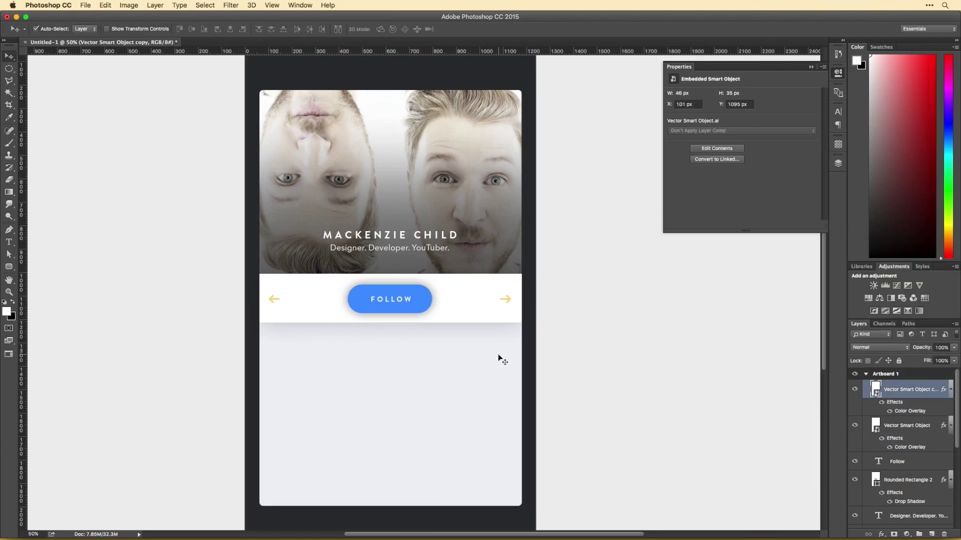
{"action": "scroll", "coordinate": [502, 360], "scroll_direction": "down", "scroll_amount": 1}
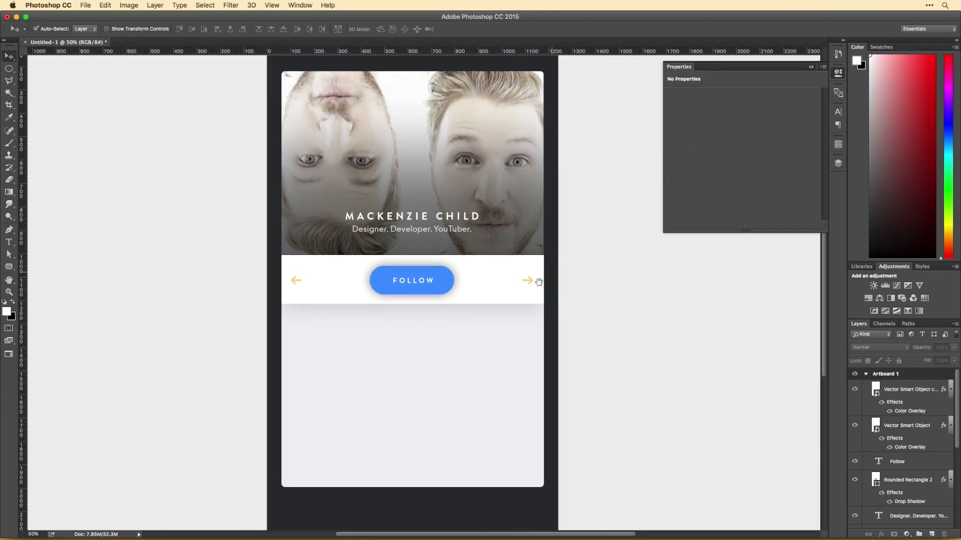
- Duplicate the name and tagline below the white strip and change the name copy to centred "12k" in dark slate #4f5265
{"action": "left_click_drag", "start_coordinate": [394, 217], "coordinate": [395, 340]}
{"action": "double_click", "coordinate": [394, 339]}
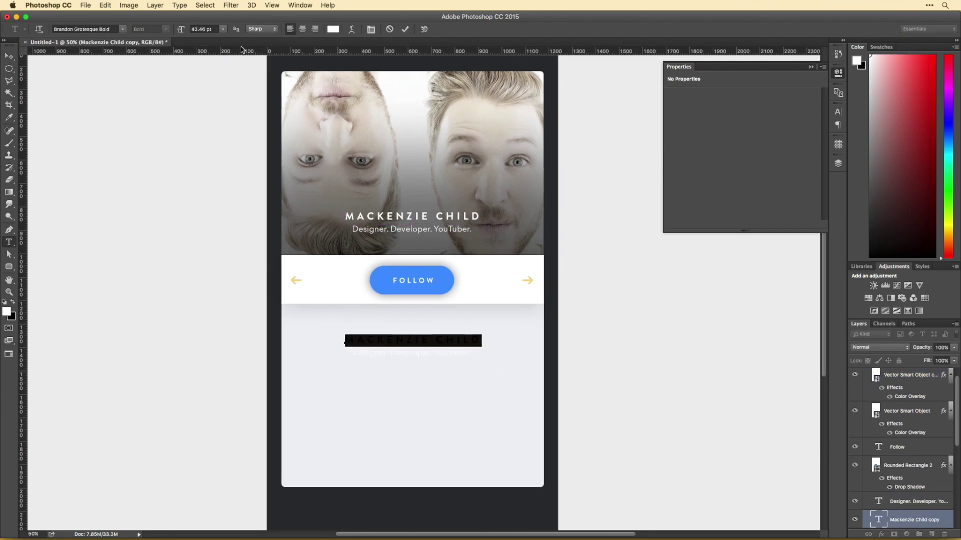
{"action": "key", "text": "BackSpace"}
{"action": "left_click", "coordinate": [303, 29]}
{"action": "left_click", "coordinate": [333, 29]}
{"action": "left_click", "coordinate": [724, 330]}
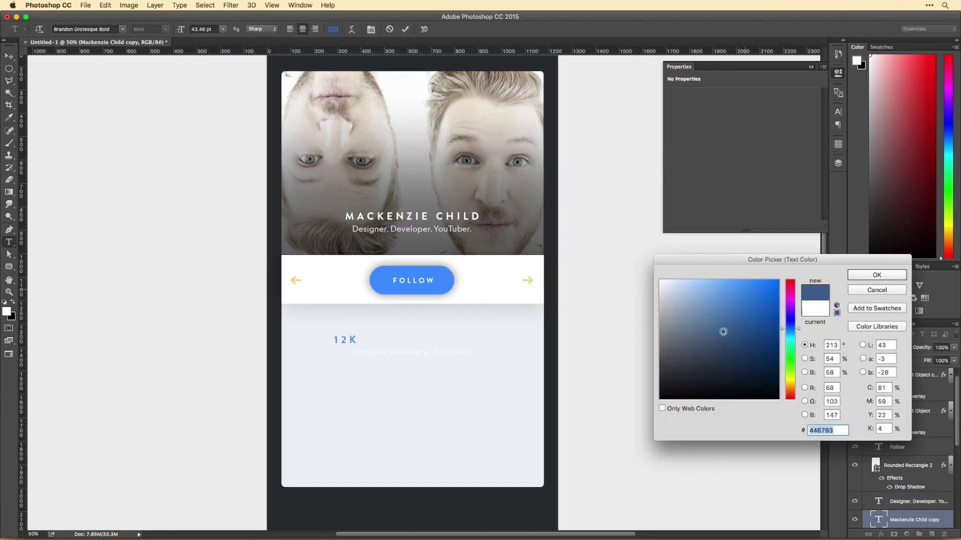
{"action": "type", "text": "555871"}
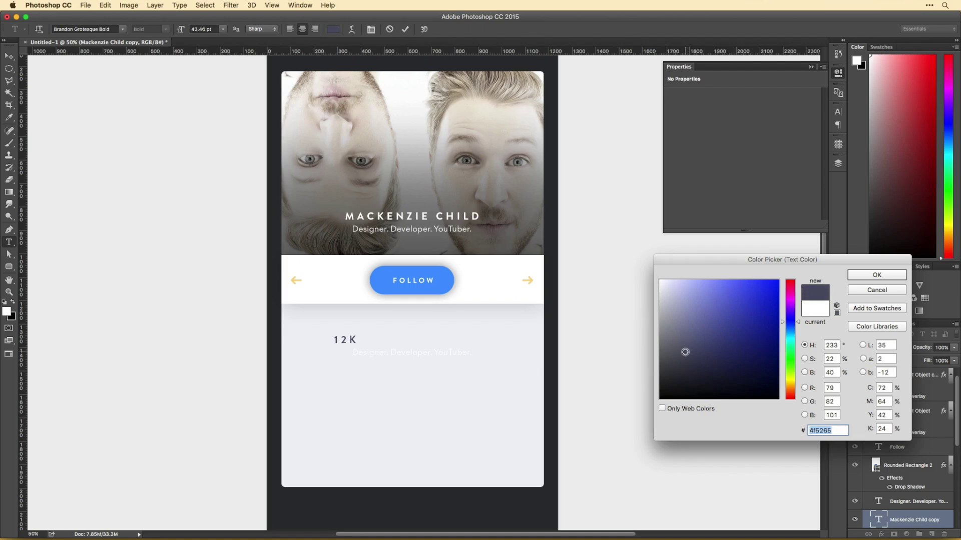
{"action": "key", "text": "Return"}
- Recolour the tagline copy to dark slate #4e5165 and change its text to "Subscribers"
{"action": "left_click", "coordinate": [428, 360]}
{"action": "left_click", "coordinate": [353, 342]}
{"action": "type", "text": "#4e5165"}
{"action": "key", "text": "Return"}
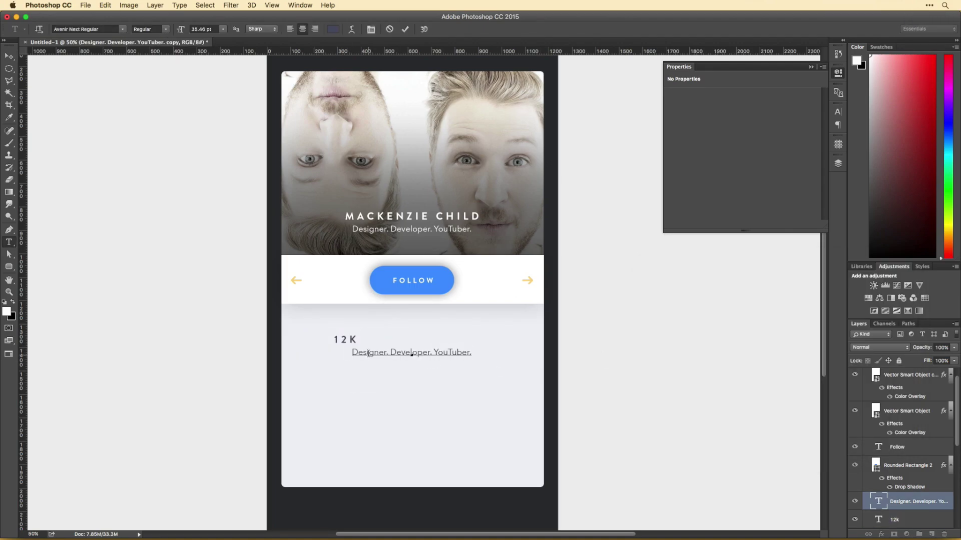
{"action": "type", "text": "scribers"}
{"action": "key", "text": "ctrl+Return"}
- Enlarge the "12k" figure and stack it centred above its label in the left stat column
{"action": "left_click_drag", "start_coordinate": [350, 341], "coordinate": [330, 332]}
{"action": "key", "text": "ctrl+t"}
{"action": "key", "text": "Return"}
{"action": "left_click", "coordinate": [411, 353], "text": "shift"}
{"action": "key", "text": "shift+Right"}
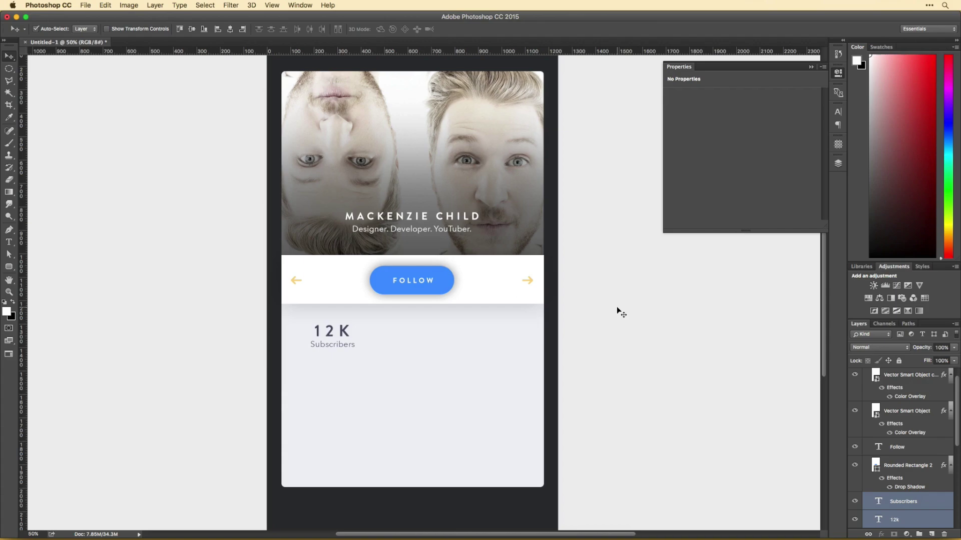
- Change the stat figure to "12,376" with letter tracking of 0
{"action": "double_click", "coordinate": [878, 520]}
{"action": "left_click", "coordinate": [838, 111]}
{"action": "left_click", "coordinate": [337, 330]}
{"action": "key", "text": "Delete"}
{"action": "type", "text": ",376"}
{"action": "key", "text": "ctrl+Return"}
- Duplicate the figure and label into the centre column and change the left stat to "48" and "Posts"
{"action": "left_click", "coordinate": [333, 344], "text": "shift"}
{"action": "left_click_drag", "start_coordinate": [344, 334], "coordinate": [424, 334]}
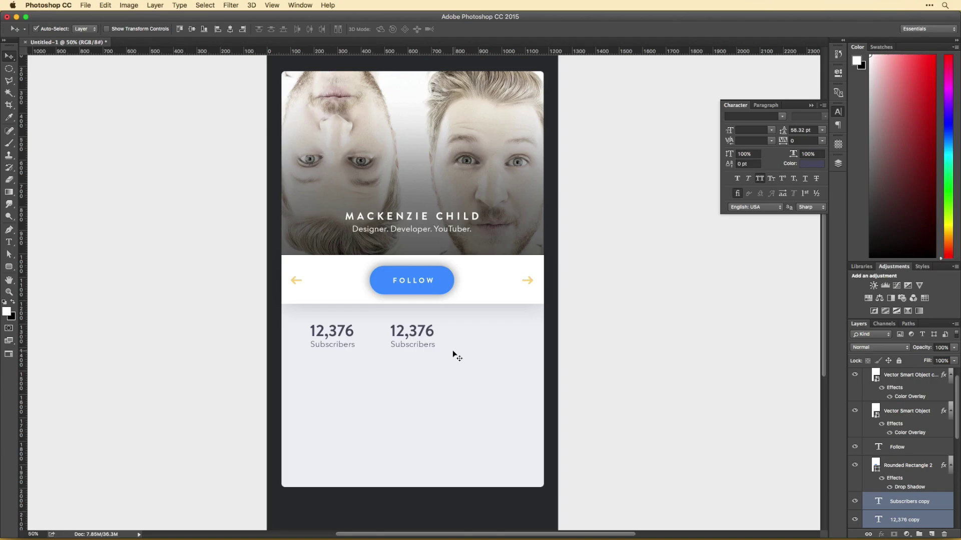
{"action": "double_click", "coordinate": [332, 331]}
{"action": "key", "text": "ctrl+a"}
{"action": "type", "text": "48"}
{"action": "key", "text": "ctrl+Return"}
{"action": "double_click", "coordinate": [405, 332]}
{"action": "key", "text": "ctrl+Return"}
{"action": "double_click", "coordinate": [333, 345]}
{"action": "type", "text": "Posts"}
{"action": "key", "text": "ctrl+Return"}
- Duplicate the centre stat into the right column and change it to "1,288" and "Following"
{"action": "left_click", "coordinate": [410, 330]}
{"action": "left_click", "coordinate": [410, 344], "text": "shift"}
{"action": "left_click_drag", "start_coordinate": [411, 344], "coordinate": [493, 345]}
{"action": "double_click", "coordinate": [505, 330]}
{"action": "type", "text": "1,288"}
{"action": "key", "text": "ctrl+Return"}
{"action": "double_click", "coordinate": [499, 344]}
{"action": "type", "text": "Following"}
{"action": "key", "text": "ctrl+Return"}
- Change the centre stat's label to "Followers"
{"action": "double_click", "coordinate": [396, 345]}
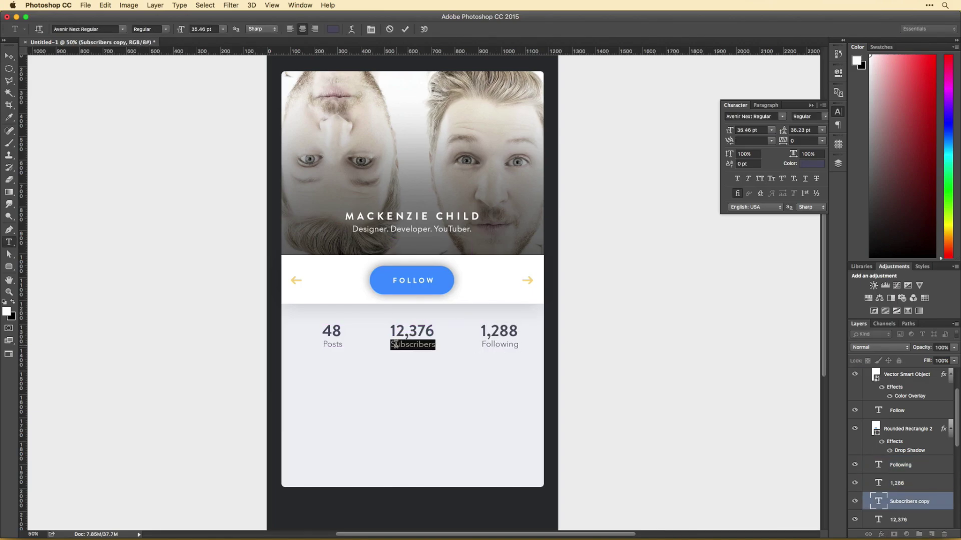
{"action": "type", "text": "Followers"}
{"action": "key", "text": "ctrl+Return"}
{"action": "key", "text": "v"}
- Shift the three stat figures slightly left and centre each label beneath its figure
{"action": "scroll", "coordinate": [677, 343], "scroll_direction": "up", "scroll_amount": 2}
{"action": "left_click", "coordinate": [512, 370]}
{"action": "left_click", "coordinate": [415, 365], "text": "shift"}
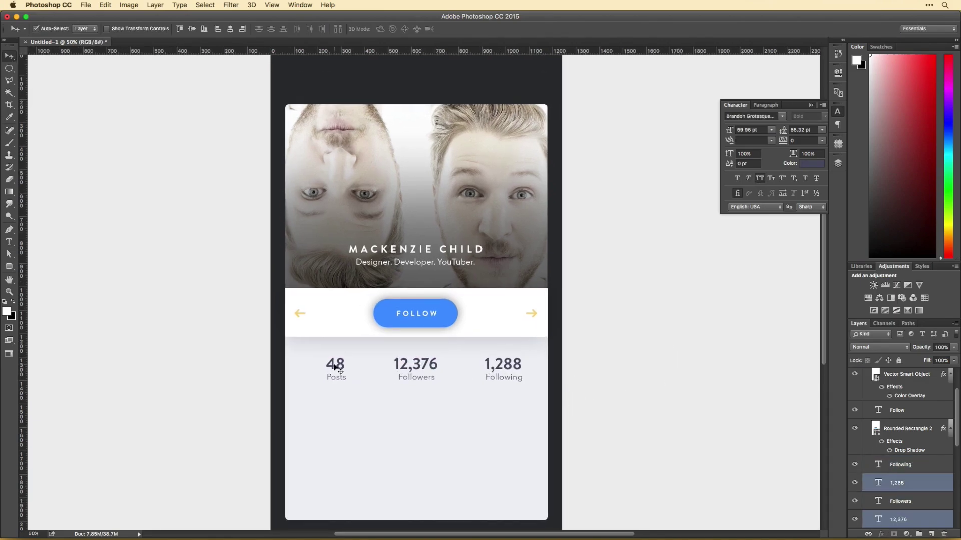
{"action": "left_click_drag", "start_coordinate": [429, 365], "coordinate": [423, 365]}
{"action": "left_click", "coordinate": [409, 379]}
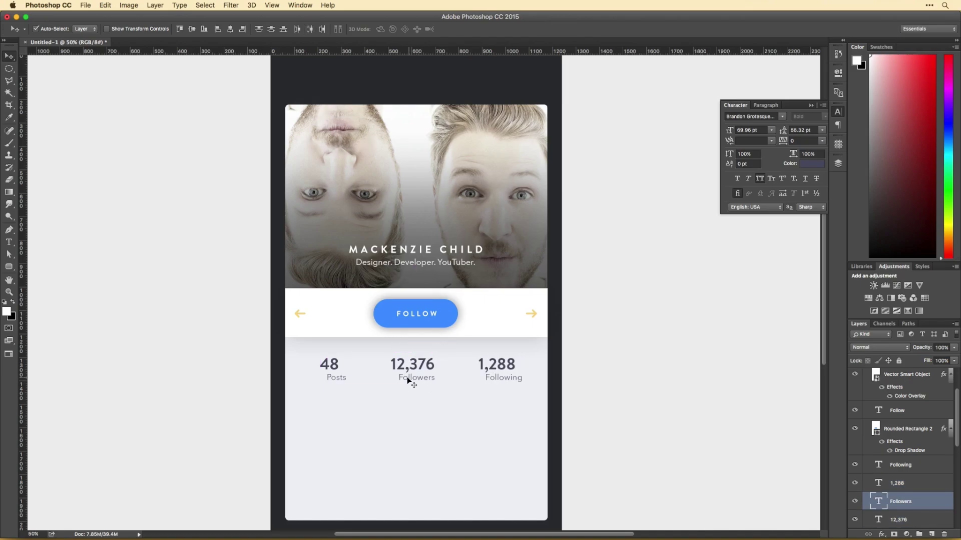
{"action": "left_click", "coordinate": [502, 378]}
{"action": "left_click", "coordinate": [328, 364]}
{"action": "left_click", "coordinate": [609, 414]}
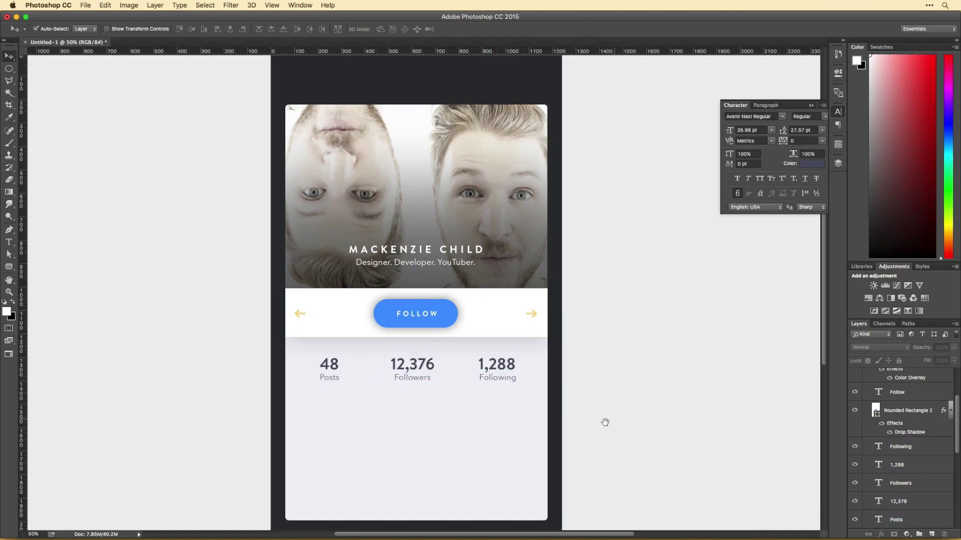
- Add small dots between the three stats, filled with the Follow button's blue
{"action": "key", "text": "ctrl+plus"}
{"action": "scroll", "coordinate": [577, 340], "scroll_direction": "down", "scroll_amount": 2}
{"action": "key", "text": "u"}
{"action": "left_click_drag", "start_coordinate": [374, 251], "coordinate": [500, 254]}
{"action": "double_click", "coordinate": [875, 374]}
{"action": "left_click", "coordinate": [446, 190]}
{"action": "key", "text": "Return"}
{"action": "key", "text": "v"}
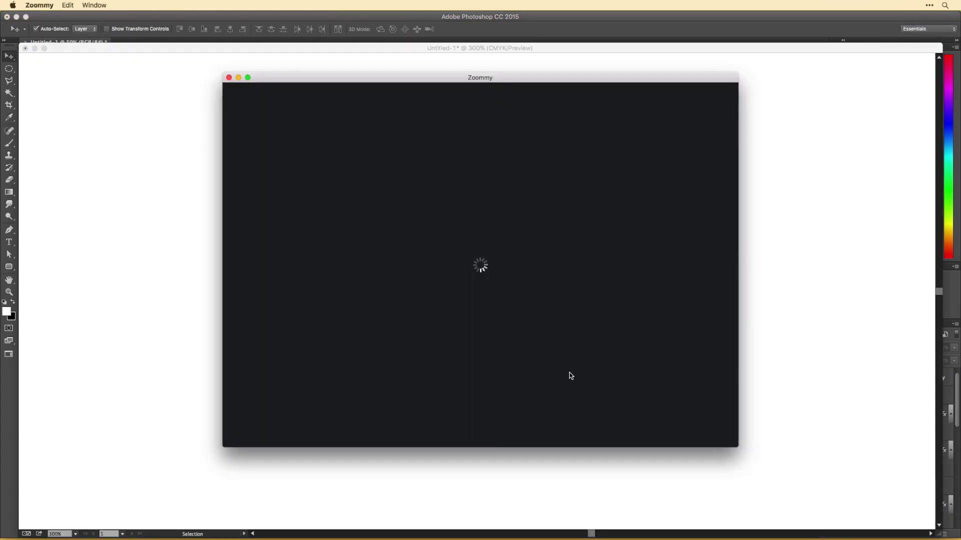
- Switch to Zoommy and pick the building facade, mountain silhouette and suited group photos for the card
{"action": "scroll", "coordinate": [413, 301], "scroll_direction": "down", "scroll_amount": 5}
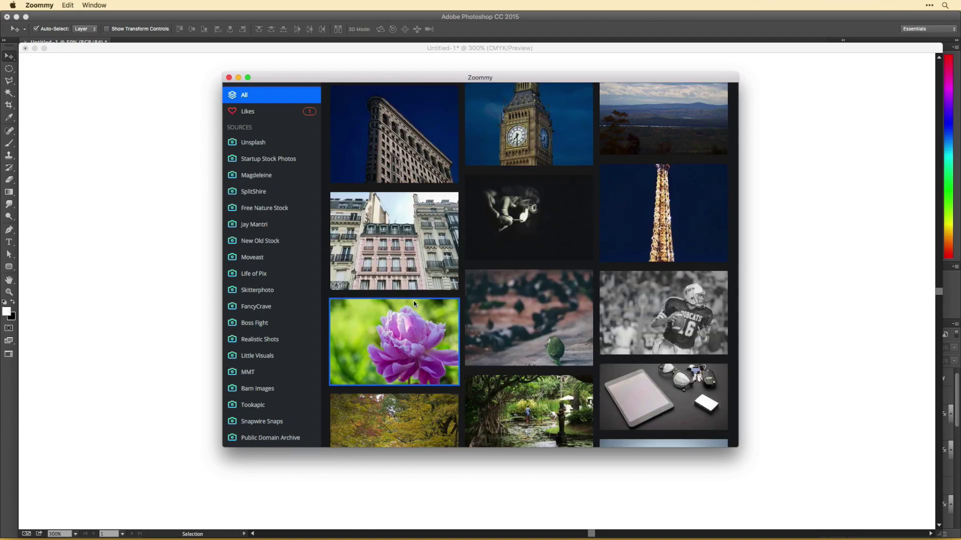
{"action": "left_click", "coordinate": [414, 288]}
{"action": "left_click", "coordinate": [483, 228]}
{"action": "scroll", "coordinate": [482, 228], "scroll_direction": "down", "scroll_amount": 5}
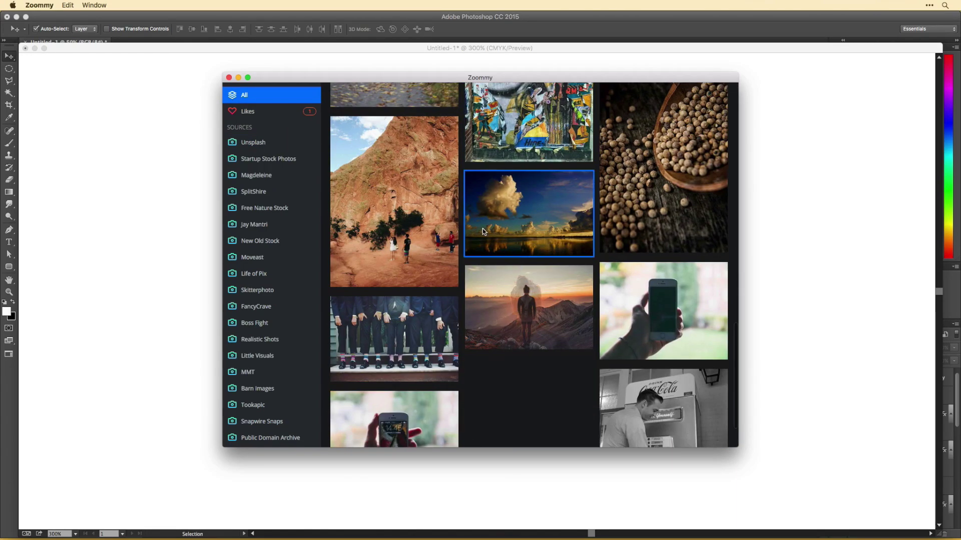
{"action": "left_click", "coordinate": [526, 310]}
{"action": "left_click", "coordinate": [357, 95]}
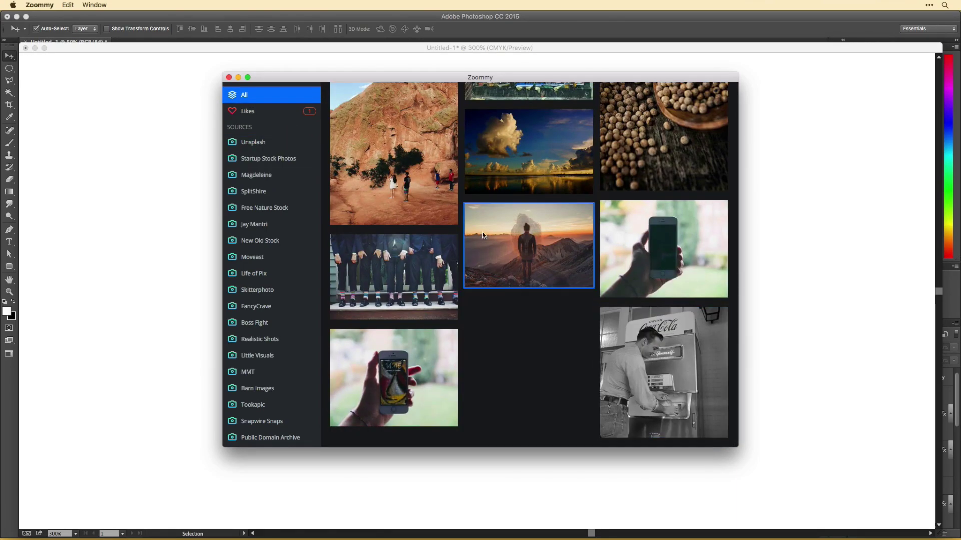
{"action": "left_click", "coordinate": [429, 242]}
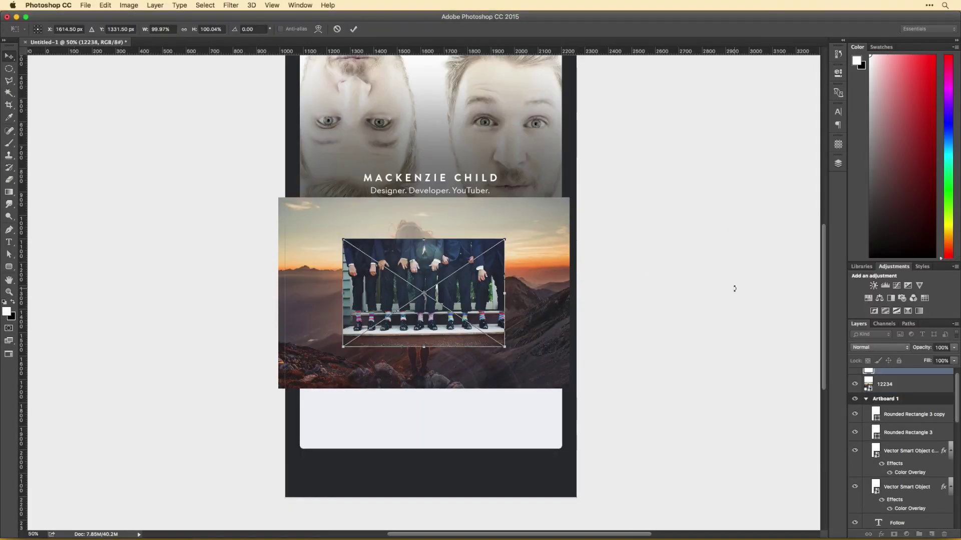
- Arrange the three placed photos on the empty canvas beside the artboard in Photoshop
{"action": "key", "text": "super+minus"}
{"action": "key", "text": "super+minus"}
{"action": "left_click_drag", "start_coordinate": [413, 310], "coordinate": [608, 351]}
{"action": "left_click_drag", "start_coordinate": [614, 359], "coordinate": [573, 278]}
{"action": "left_click_drag", "start_coordinate": [615, 359], "coordinate": [648, 284]}
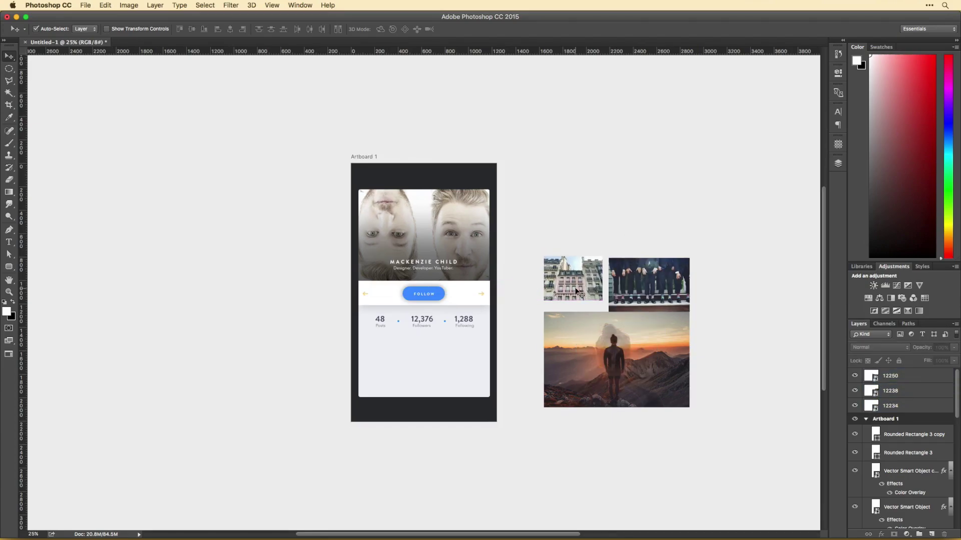
- Move the building photo into the left column below the stats and show the guides
{"action": "left_click_drag", "start_coordinate": [576, 293], "coordinate": [395, 371]}
{"action": "key", "text": "super+plus"}
{"action": "key", "text": "super+semicolon"}
{"action": "key", "text": "super+minus"}
{"action": "left_click_drag", "start_coordinate": [267, 158], "coordinate": [391, 278]}
{"action": "key", "text": "super+plus"}
{"action": "key", "text": "v"}
- Scale the mountain silhouette photo to the left column's width and mask the building photo to its cell
{"action": "left_click_drag", "start_coordinate": [445, 175], "coordinate": [359, 366]}
{"action": "key", "text": "super+t"}
{"action": "left_click_drag", "start_coordinate": [515, 454], "coordinate": [399, 387]}
{"action": "key", "text": "Return"}
{"action": "key", "text": "super+t"}
{"action": "key", "text": "Return"}
{"action": "left_click", "coordinate": [893, 534]}
- Fit the suited group photo into the right column beside the building photo and move the mountain photo below the building
{"action": "left_click_drag", "start_coordinate": [494, 107], "coordinate": [329, 344]}
{"action": "key", "text": "super+t"}
{"action": "left_click_drag", "start_coordinate": [397, 377], "coordinate": [393, 373]}
{"action": "key", "text": "Return"}
{"action": "left_click_drag", "start_coordinate": [387, 333], "coordinate": [478, 332]}
{"action": "left_click", "coordinate": [357, 351], "text": "shift"}
{"action": "key", "text": "ctrl+t"}
{"action": "left_click_drag", "start_coordinate": [490, 380], "coordinate": [492, 390]}
{"action": "key", "text": "Return"}
{"action": "left_click_drag", "start_coordinate": [366, 347], "coordinate": [365, 407]}
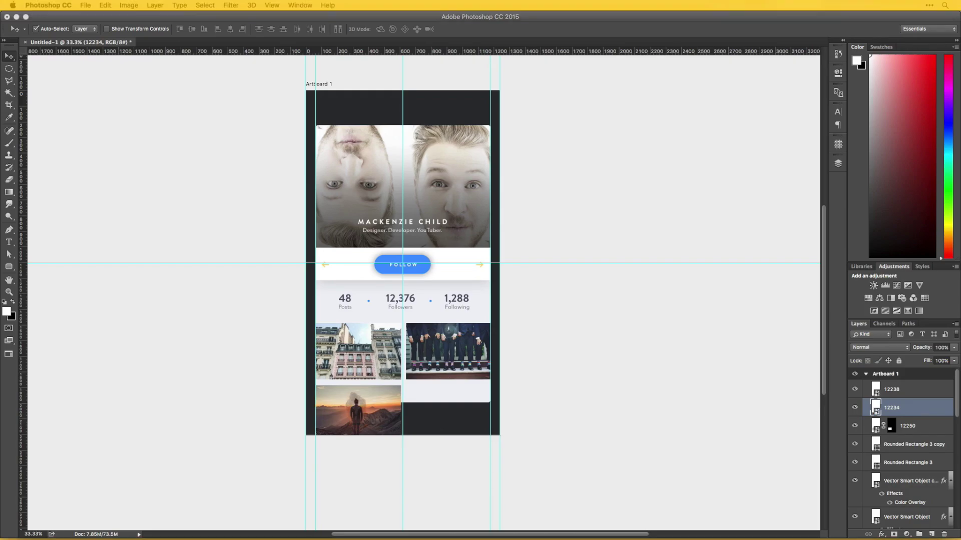
- Scale the typewriter desk photo to about 514 × 343 px and place it in the lower-right grid cell
{"action": "left_click_drag", "start_coordinate": [627, 397], "coordinate": [402, 263]}
{"action": "left_click_drag", "start_coordinate": [497, 328], "coordinate": [461, 299], "text": "alt+shift"}
{"action": "left_click_drag", "start_coordinate": [431, 268], "coordinate": [394, 363]}
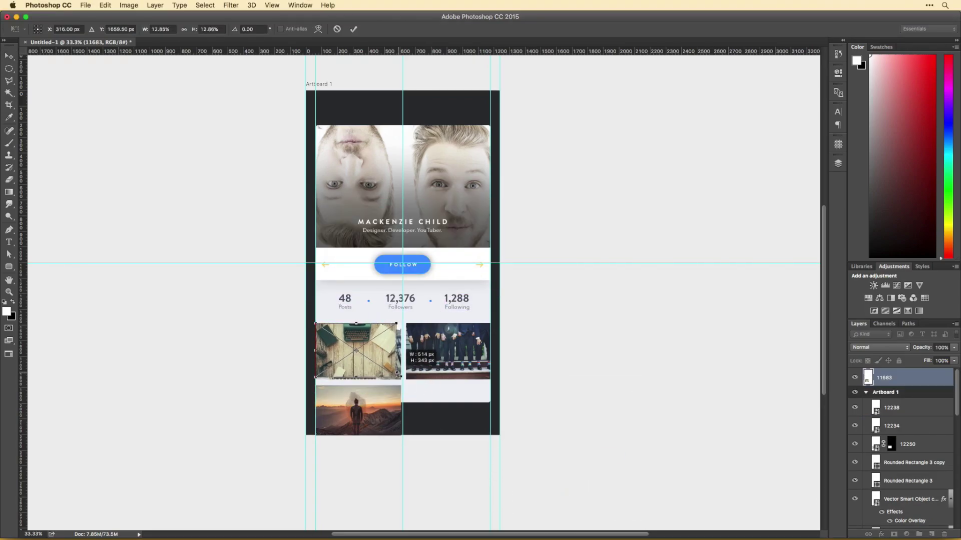
{"action": "key", "text": "Return"}
{"action": "left_click_drag", "start_coordinate": [325, 342], "coordinate": [418, 404]}
{"action": "key", "text": "super+equal"}
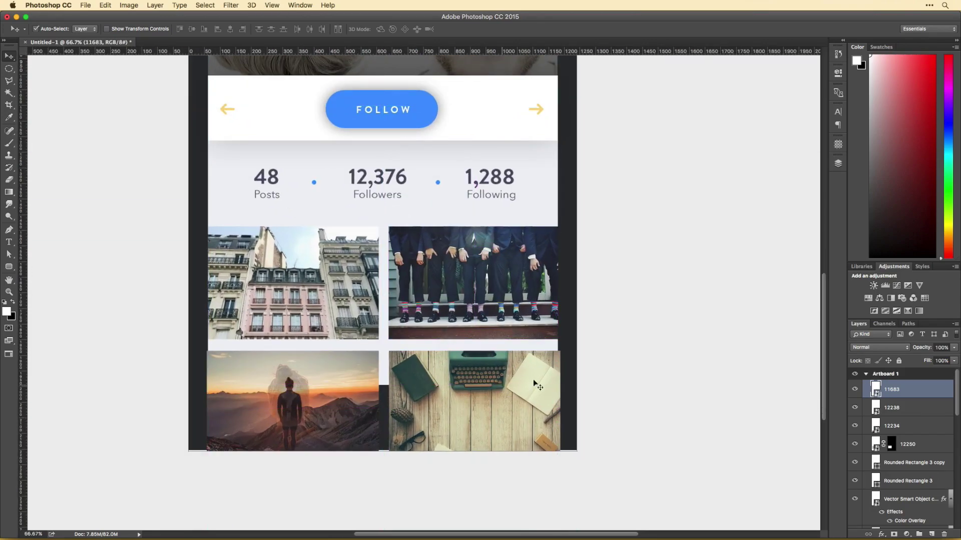
- Add a layer mask to the typewriter photo and paint out everything beyond the card, using the inverted Rectangle 2 copy outline
{"action": "key", "text": "m"}
{"action": "left_click_drag", "start_coordinate": [473, 272], "coordinate": [472, 384]}
{"action": "left_click", "coordinate": [894, 534]}
{"action": "scroll", "coordinate": [901, 450], "scroll_direction": "down", "scroll_amount": 10}
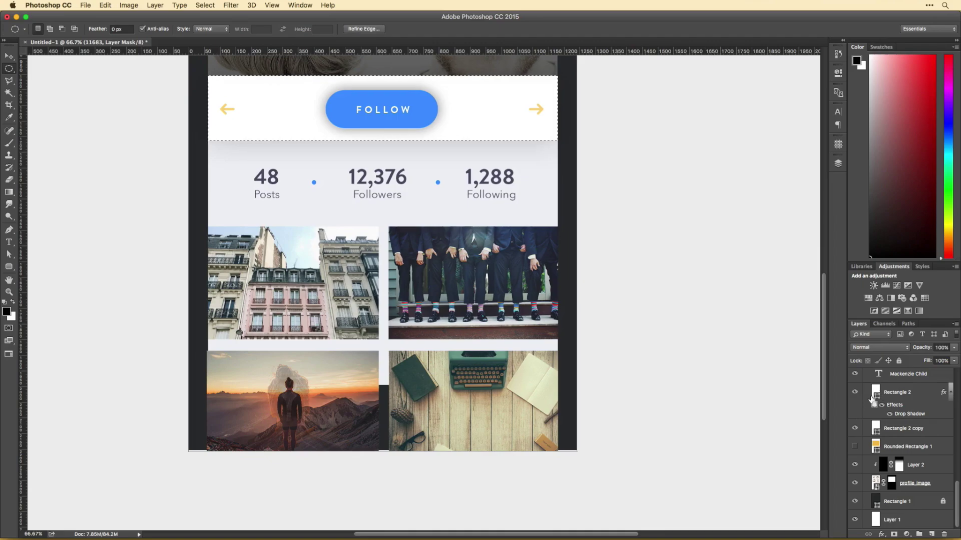
{"action": "left_click", "coordinate": [876, 428], "text": "super"}
{"action": "scroll", "coordinate": [901, 450], "scroll_direction": "up", "scroll_amount": 10}
{"action": "key", "text": "super+shift+i"}
{"action": "key", "text": "b"}
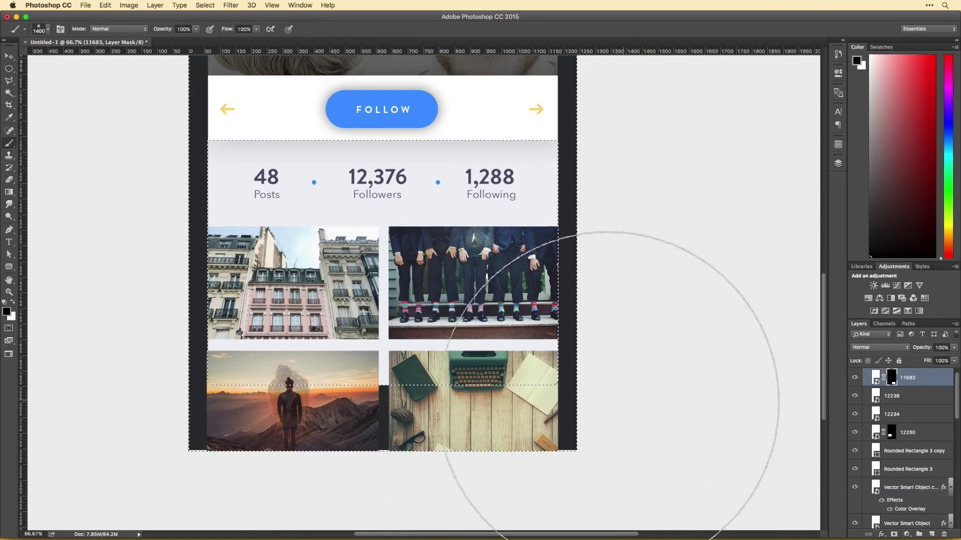
{"action": "left_click_drag", "start_coordinate": [643, 407], "coordinate": [562, 363]}
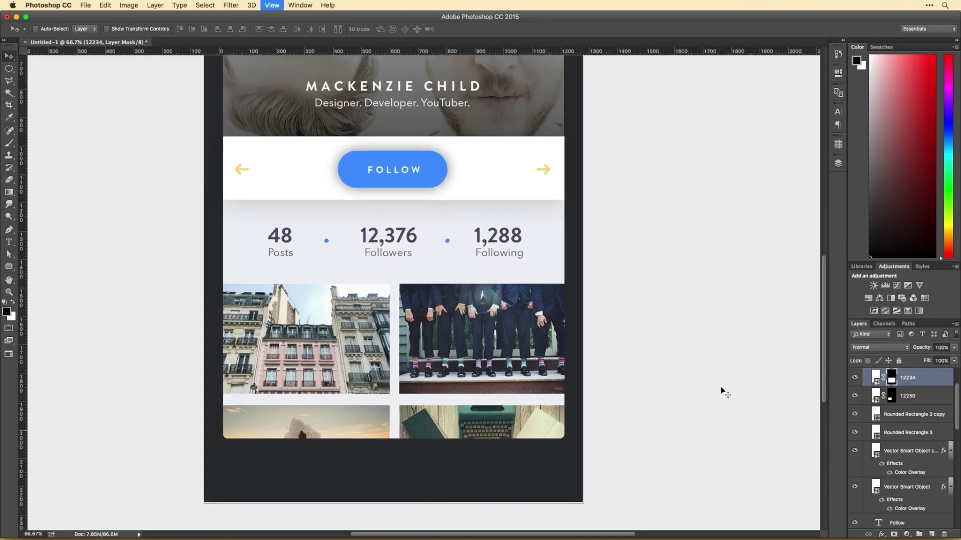
- Turn the duplicated rectangle behind the card upside down, narrowed to peek above the photo header, at 58% opacity
{"action": "key", "text": "super+minus"}
{"action": "key", "text": "super+minus"}
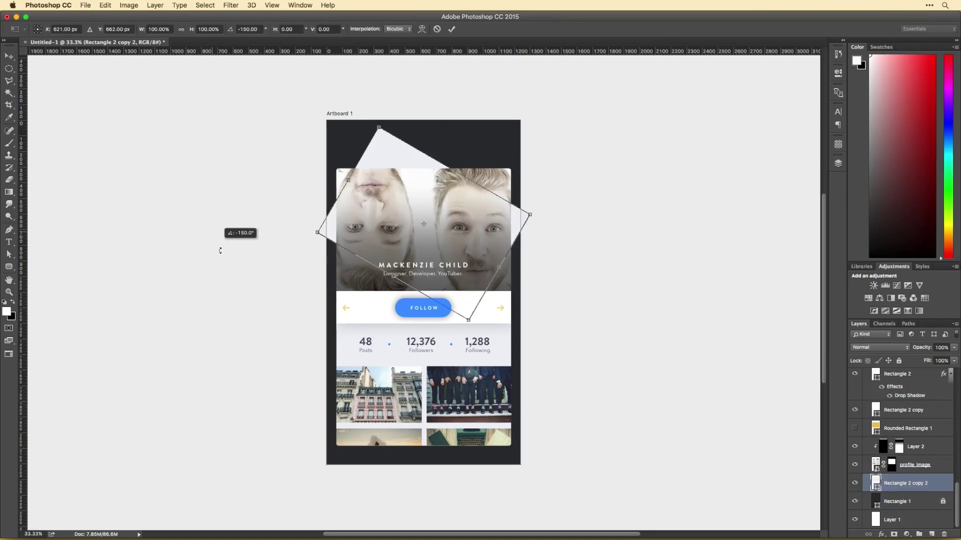
{"action": "left_click_drag", "start_coordinate": [218, 247], "coordinate": [273, 289]}
{"action": "left_click_drag", "start_coordinate": [509, 296], "coordinate": [507, 284]}
{"action": "key", "text": "Return"}
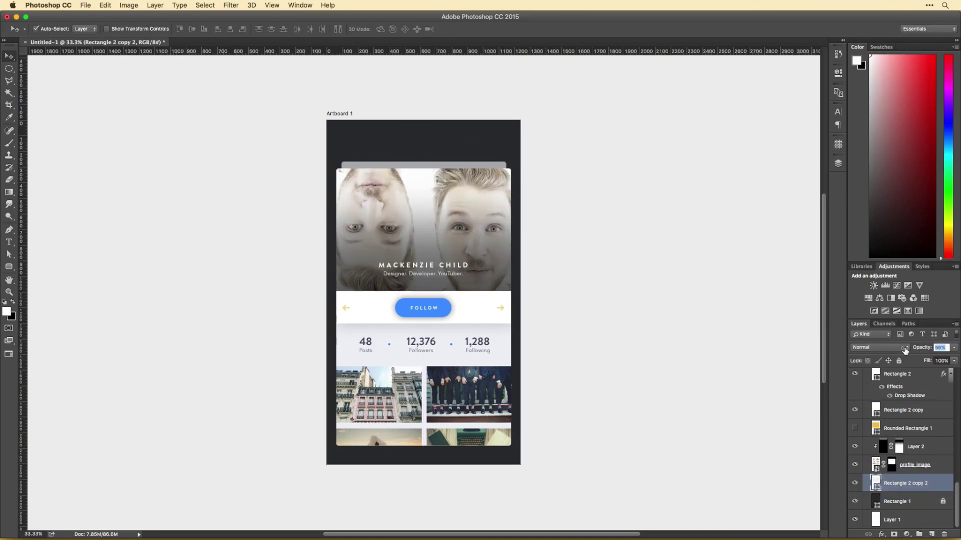
{"action": "key", "text": "super+t"}
{"action": "key", "text": "Return"}
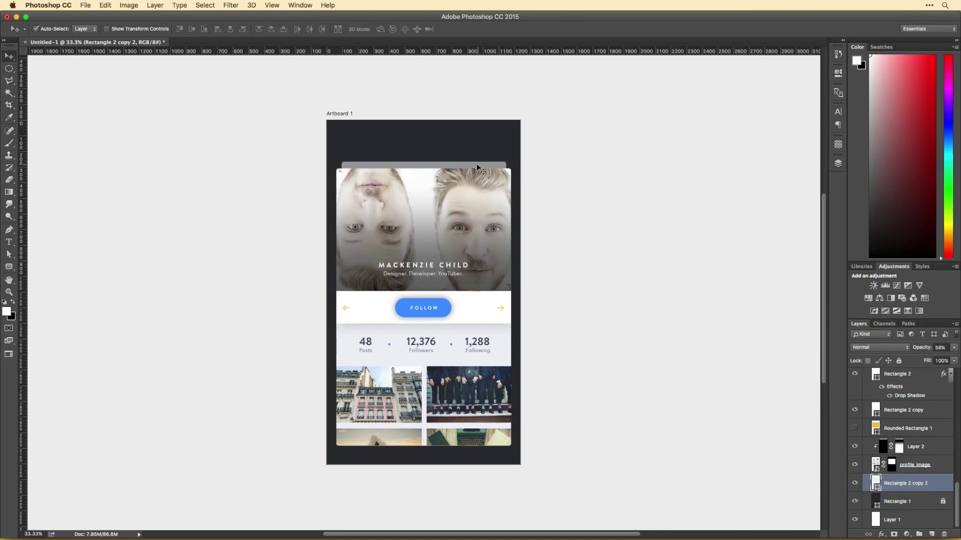
- Duplicate the translucent rectangle behind the card and narrow the copy so it peeks out above the first one
{"action": "key", "text": "super+j"}
{"action": "key", "text": "super+t"}
{"action": "left_click_drag", "start_coordinate": [504, 156], "coordinate": [494, 159]}
{"action": "key", "text": "Return"}
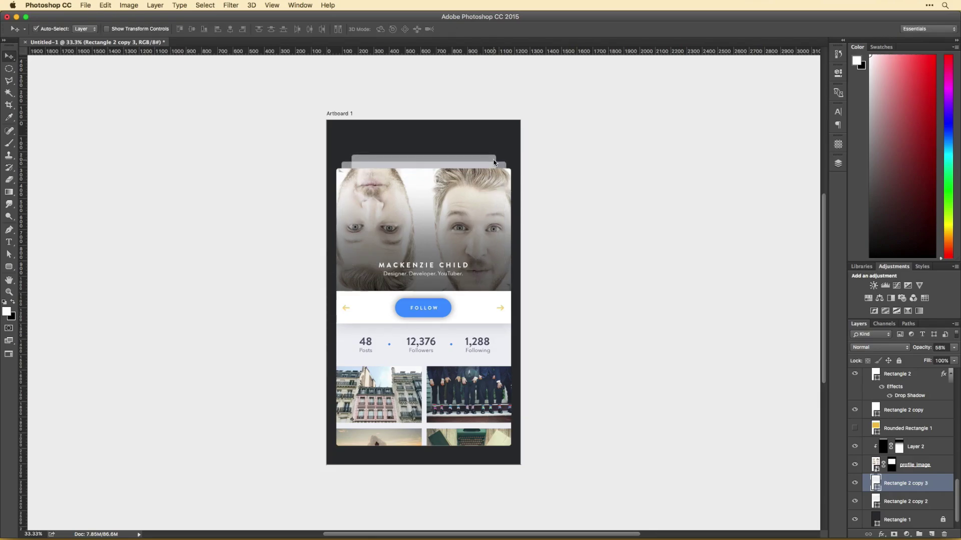
{"action": "left_click", "coordinate": [549, 212]}
{"action": "key", "text": "super+minus"}
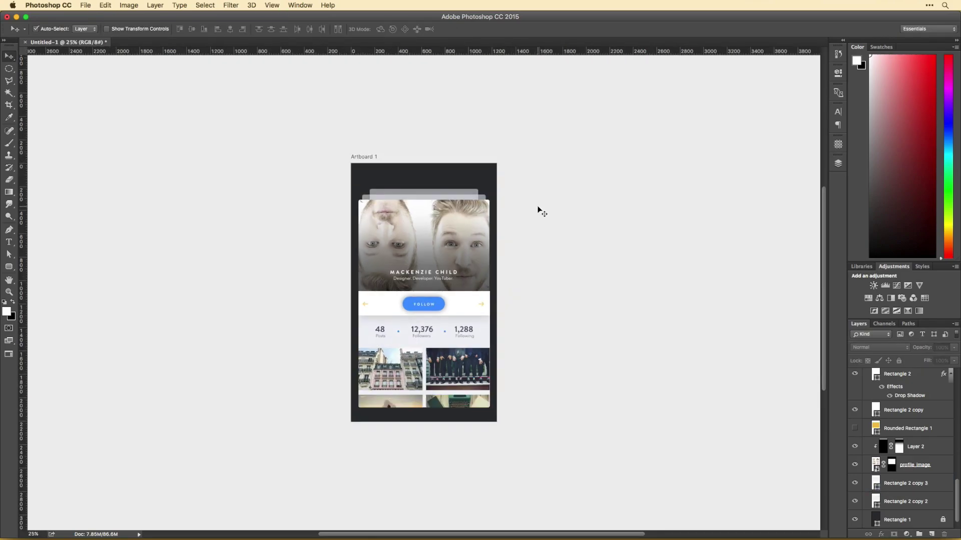
{"action": "left_click", "coordinate": [484, 196]}
- Switch to Illustrator and draw a menu icon of three left-aligned lines, each shorter than the one above, then select it
{"action": "key", "text": "super+Tab"}
{"action": "left_click", "coordinate": [394, 271]}
{"action": "key", "text": "p"}
{"action": "left_click", "coordinate": [487, 249]}
{"action": "left_click", "coordinate": [557, 249]}
{"action": "left_click", "coordinate": [488, 267]}
{"action": "left_click", "coordinate": [540, 266]}
{"action": "left_click", "coordinate": [488, 285]}
{"action": "left_click", "coordinate": [523, 286]}
{"action": "key", "text": "v"}
{"action": "left_click_drag", "start_coordinate": [589, 298], "coordinate": [520, 235]}
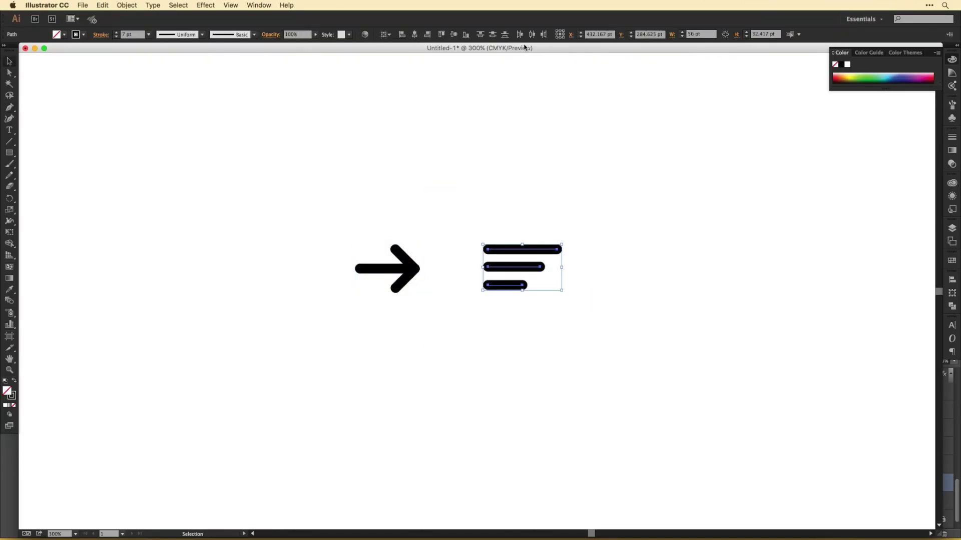
- Copy the menu icon into the Photoshop design and place it in the artboard's upper-left corner above the card
{"action": "key", "text": "super+c"}
{"action": "key", "text": "super+Tab"}
{"action": "key", "text": "super+v"}
{"action": "key", "text": "Return"}
{"action": "left_click_drag", "start_coordinate": [365, 175], "coordinate": [366, 175]}
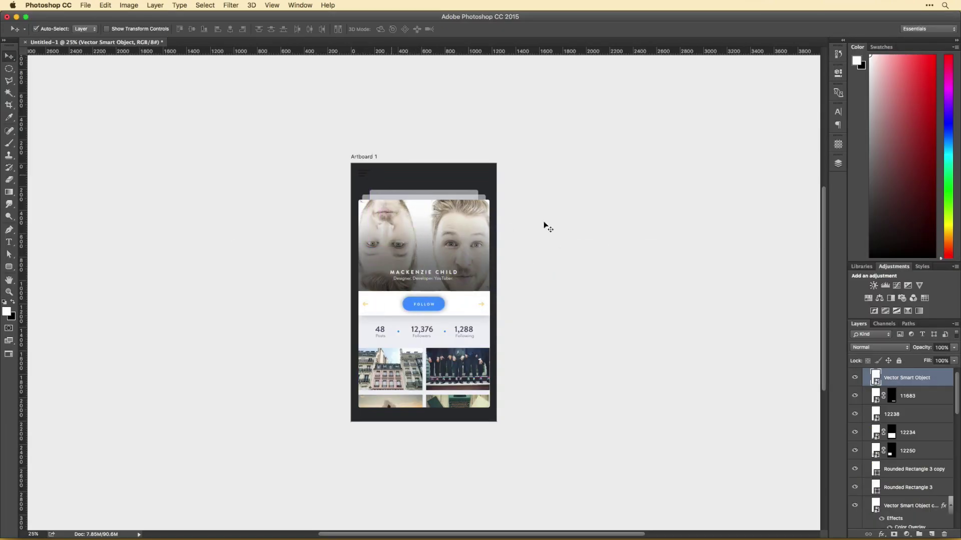
- Add a Color Overlay to the menu icon using the yellow sampled from the card's right arrow
{"action": "double_click", "coordinate": [931, 384]}
{"action": "left_click", "coordinate": [601, 373]}
{"action": "left_click", "coordinate": [795, 276]}
{"action": "left_click", "coordinate": [481, 303]}
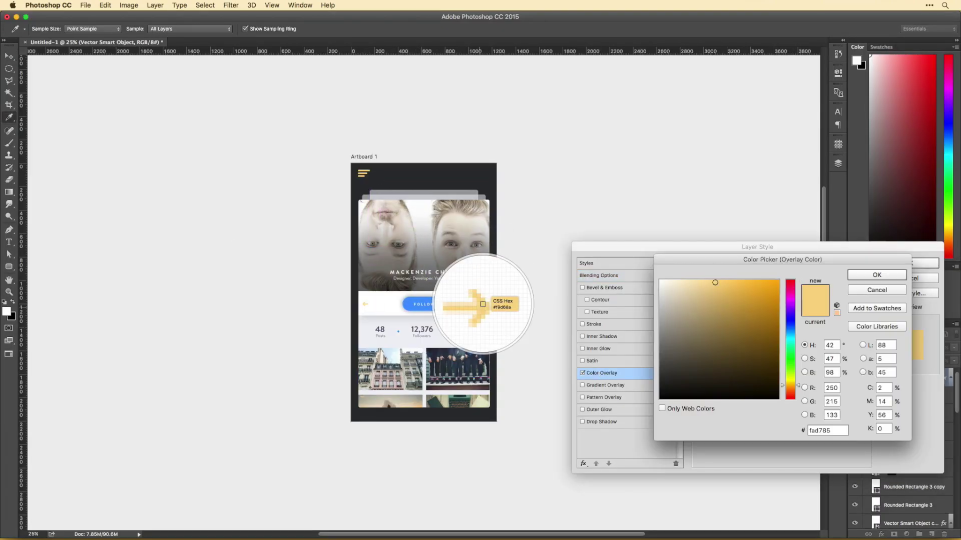
{"action": "key", "text": "Return"}
{"action": "key", "text": "Return"}
- Paste the X icon from Illustrator, move it to the artboard's upper-right corner level with the menu icon, and copy the yellow overlay onto it
{"action": "key", "text": "super+Tab"}
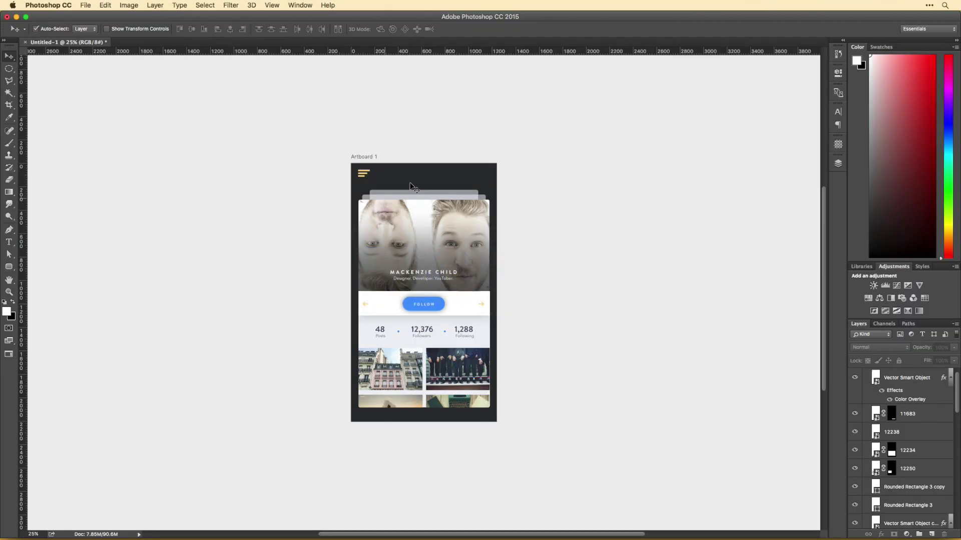
{"action": "key", "text": "super+v"}
{"action": "key", "text": "super+equal"}
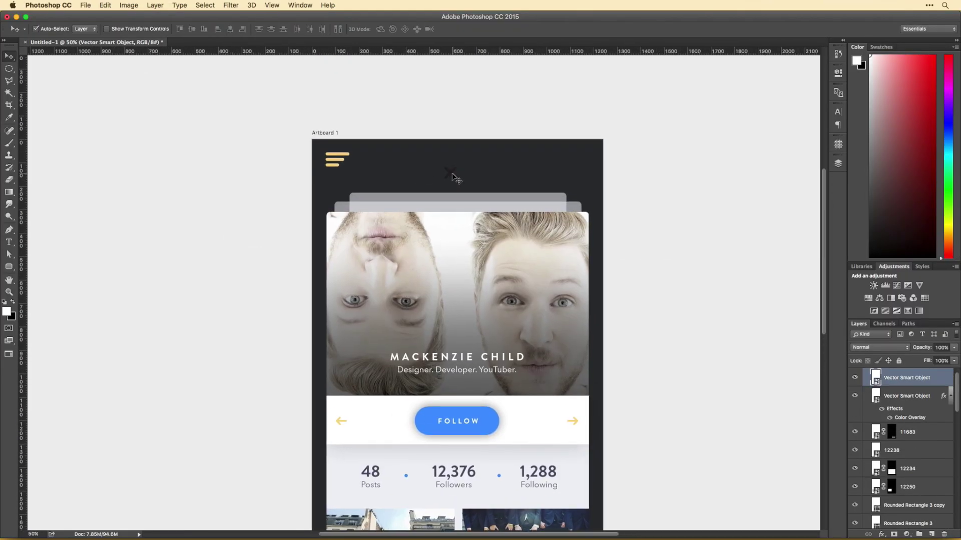
{"action": "left_click_drag", "start_coordinate": [348, 166], "coordinate": [344, 163]}
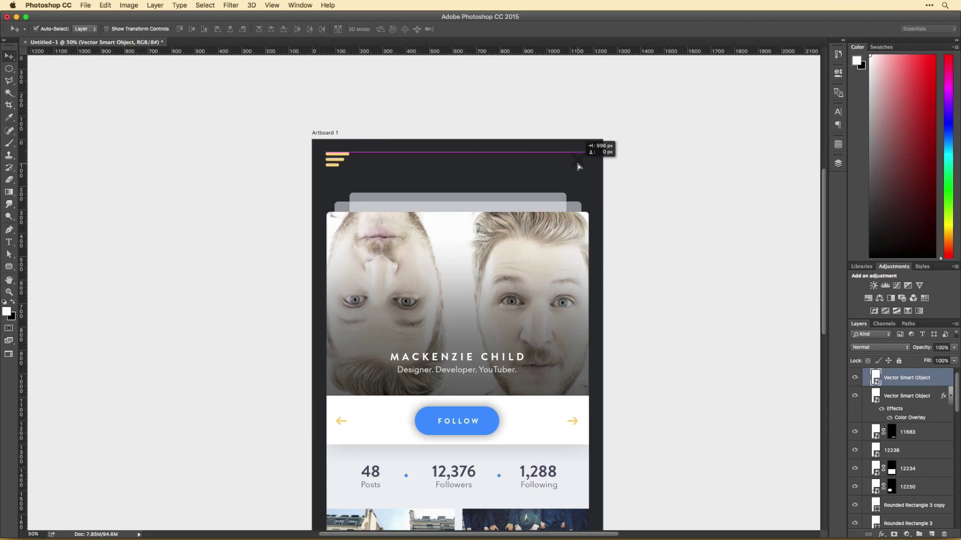
{"action": "left_click_drag", "start_coordinate": [868, 371], "coordinate": [873, 378]}
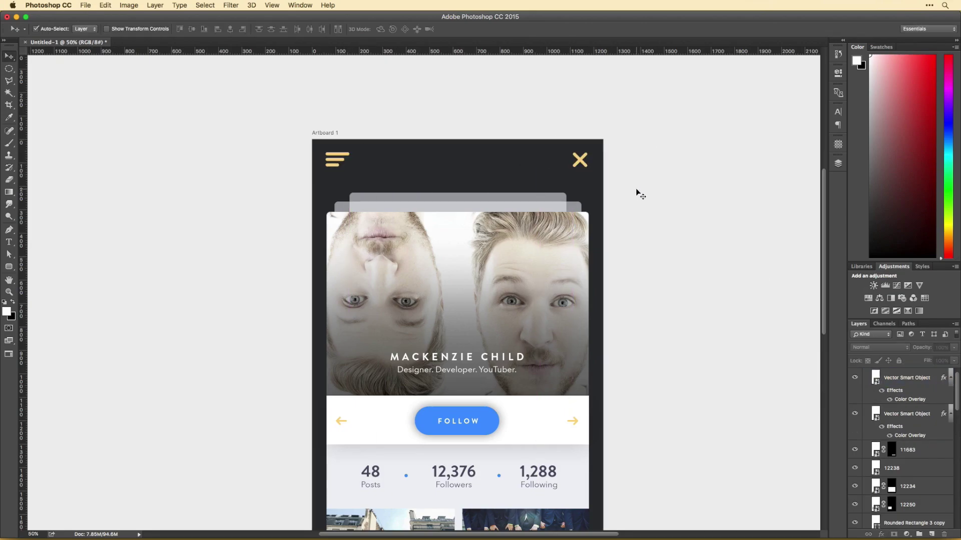
- Enlarge the mountain photo to about 4203 × 2761 px so that it covers the whole artboard
{"action": "key", "text": "super+minus"}
{"action": "left_click", "coordinate": [536, 186]}
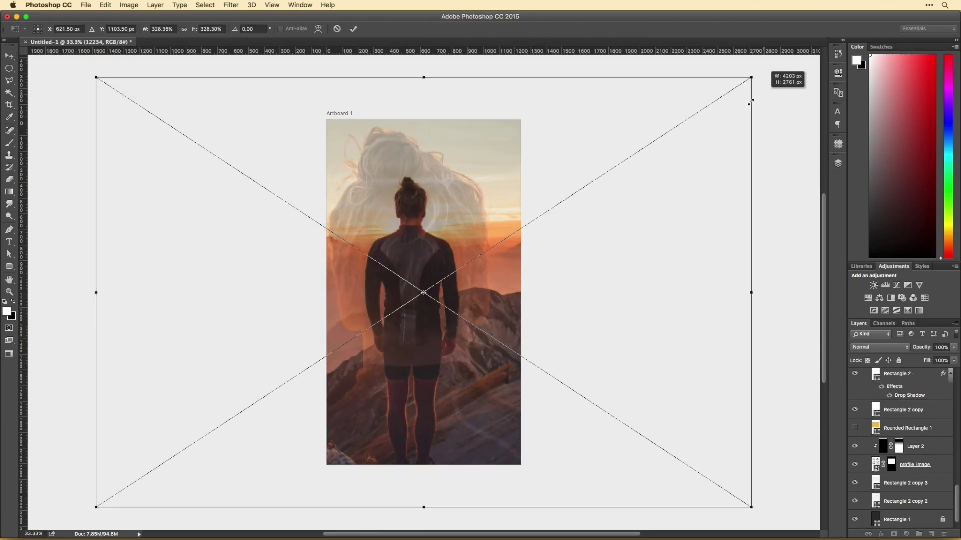
{"action": "key", "text": "Return"}
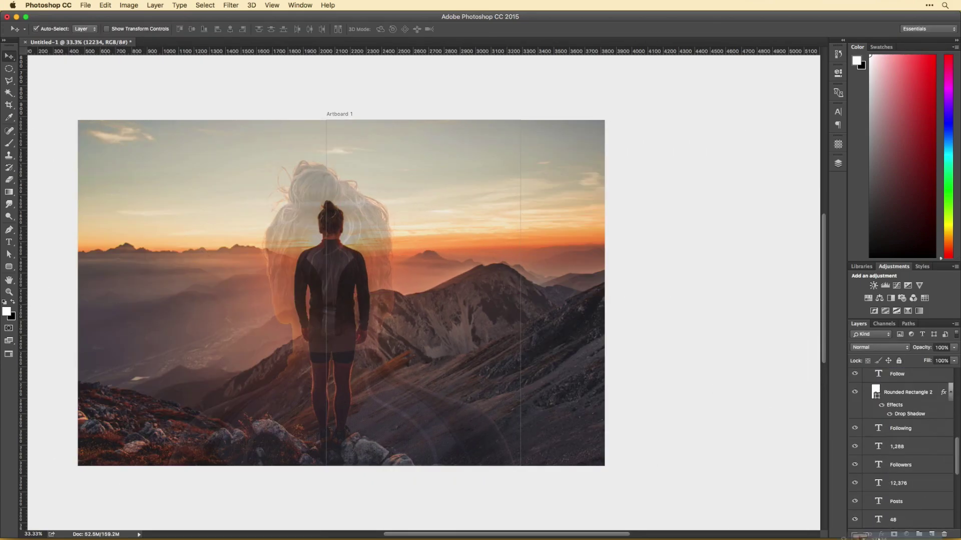
- Clip the mountain photo to the dark Rectangle 1 background, rescale it, and lower its opacity to a faint texture
{"action": "key", "text": "super+alt+g"}
{"action": "left_click_drag", "start_coordinate": [917, 352], "coordinate": [890, 352]}
{"action": "key", "text": "super+t"}
{"action": "left_click_drag", "start_coordinate": [661, 407], "coordinate": [755, 455]}
{"action": "key", "text": "Return"}
{"action": "key", "text": "super+minus"}
{"action": "mouse_move", "coordinate": [923, 349]}
{"action": "left_mouse_down"}
{"action": "mouse_move", "coordinate": [912, 347]}
{"action": "mouse_move", "coordinate": [933, 350]}
{"action": "left_mouse_up"}
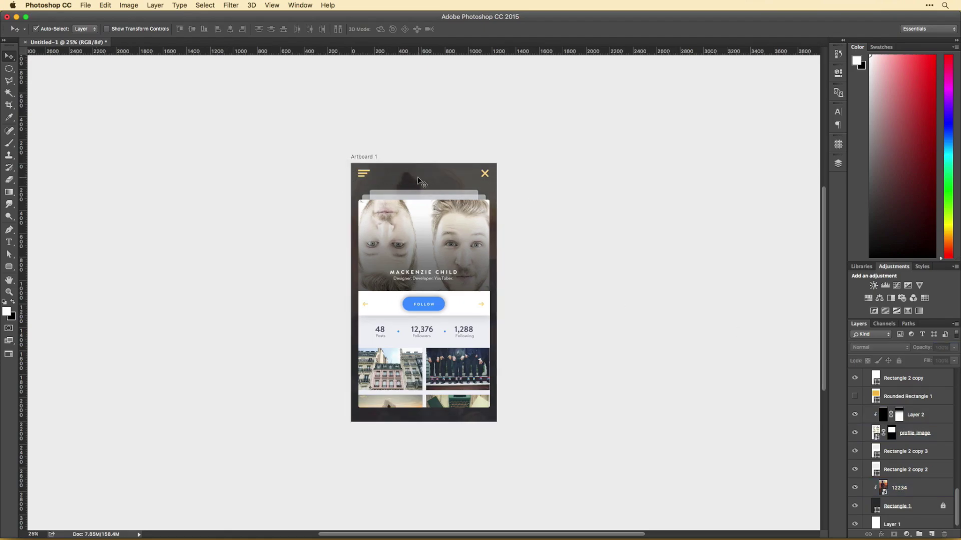
- Make the background mountain photo more visible and tuck the stacked rectangles closer to the card's upper edge
{"action": "left_click", "coordinate": [609, 400]}
{"action": "mouse_move", "coordinate": [501, 201]}
{"action": "left_mouse_down"}
{"action": "mouse_move", "coordinate": [602, 176]}
{"action": "mouse_move", "coordinate": [518, 203]}
{"action": "left_mouse_up"}
{"action": "key", "text": "super+equal"}
{"action": "left_click_drag", "start_coordinate": [923, 349], "coordinate": [934, 349]}
{"action": "left_click_drag", "start_coordinate": [556, 162], "coordinate": [502, 168]}
{"action": "left_click", "coordinate": [503, 168]}
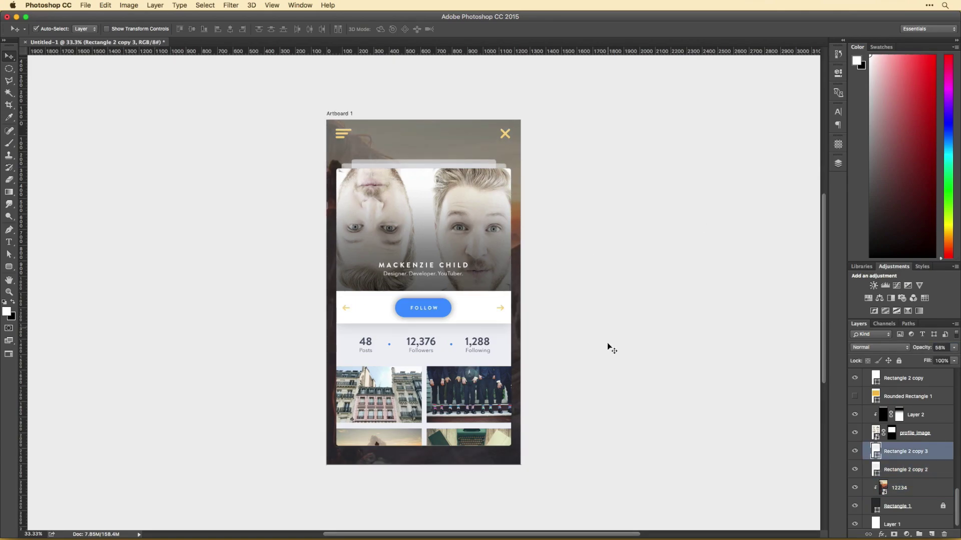
- Scale the whole card with its contents down slightly and move it up on the artboard
{"action": "key", "text": "super+alt+a"}
{"action": "left_click_drag", "start_coordinate": [442, 250], "coordinate": [442, 239]}
{"action": "key", "text": "super+t"}
{"action": "left_click_drag", "start_coordinate": [518, 479], "coordinate": [514, 468]}
{"action": "key", "text": "Return"}
- Paint out the stray strip of the typewriter photo at the artboard's lower edge on the 11683 layer mask
{"action": "left_click", "coordinate": [892, 377]}
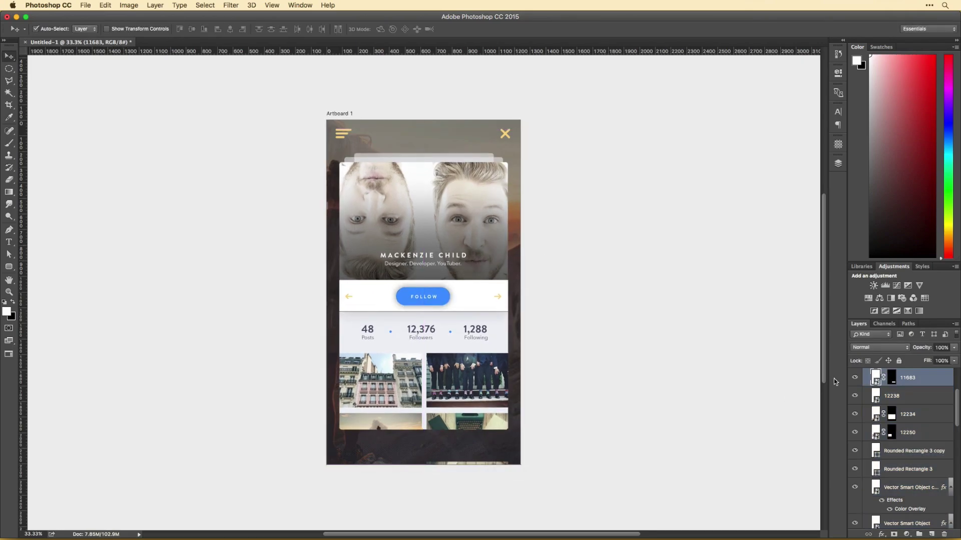
{"action": "key", "text": "x"}
{"action": "key", "text": "b"}
{"action": "key", "text": "v"}
{"action": "key", "text": "x"}
- Shift the menu icon and the X icon inward to line up with the card's side edges
{"action": "left_click_drag", "start_coordinate": [343, 133], "coordinate": [347, 133]}
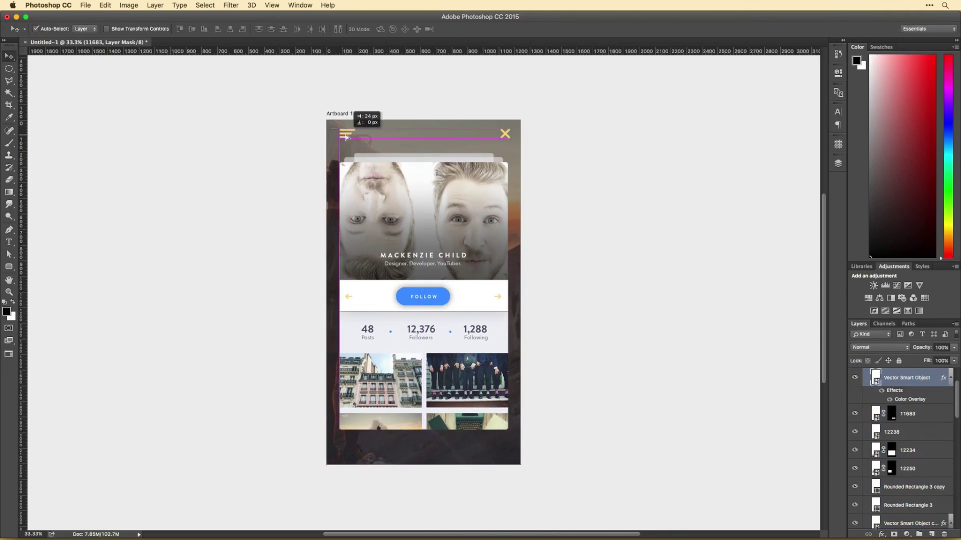
{"action": "left_click_drag", "start_coordinate": [505, 134], "coordinate": [502, 134]}
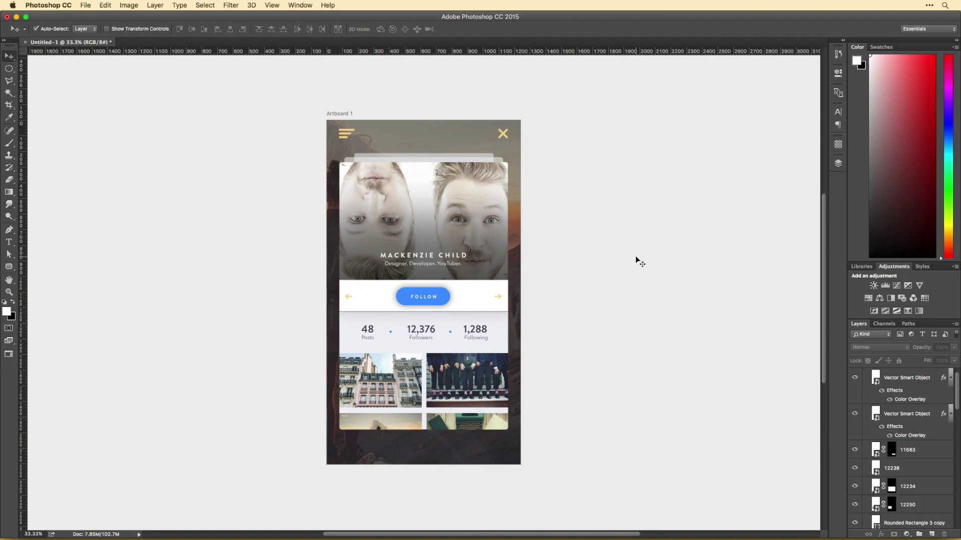
- Narrow the Rectangle 2 copy 2 layer directly behind the card to even out the stacked-card steps
{"action": "left_click", "coordinate": [474, 160]}
{"action": "key", "text": "super+t"}
{"action": "scroll", "coordinate": [335, 150], "scroll_direction": "up", "scroll_amount": 3}
{"action": "left_click_drag", "start_coordinate": [359, 169], "coordinate": [366, 175]}
{"action": "key", "text": "Return"}
{"action": "scroll", "coordinate": [459, 200], "scroll_direction": "down", "scroll_amount": 4}
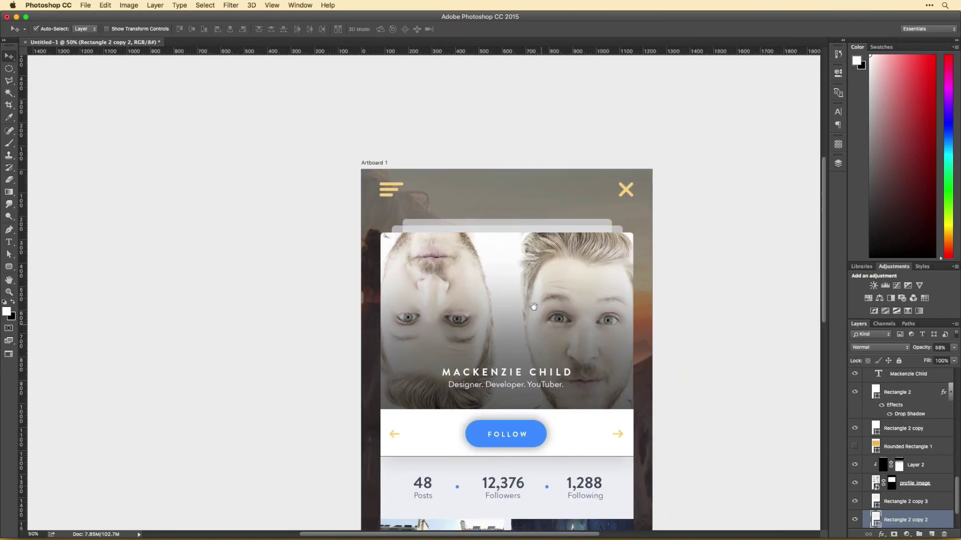
{"action": "scroll", "coordinate": [607, 364], "scroll_direction": "up", "scroll_amount": 3}
- Apply the drop shadow of the white band behind the Follow button at 33% opacity
{"action": "left_click", "coordinate": [606, 365]}
{"action": "left_click_drag", "start_coordinate": [629, 354], "coordinate": [571, 372]}
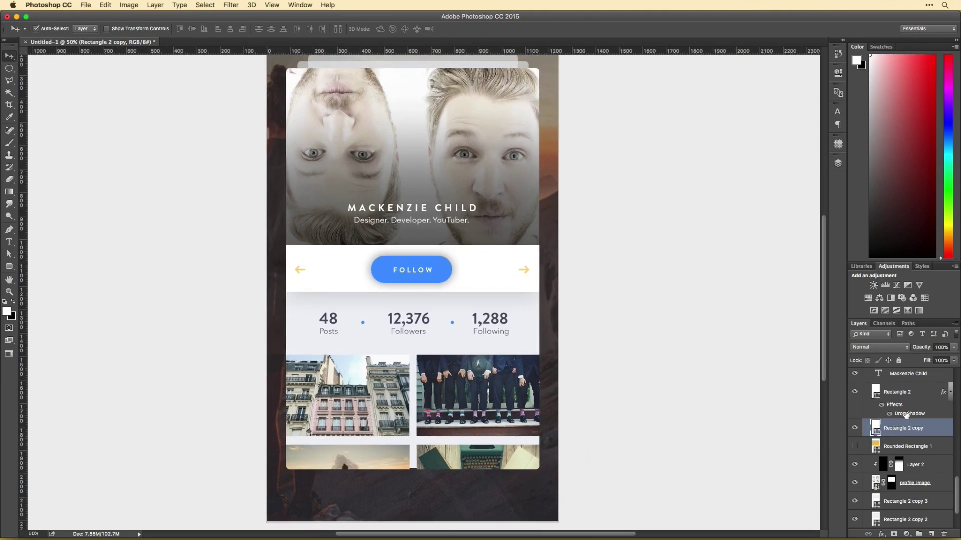
{"action": "double_click", "coordinate": [910, 414]}
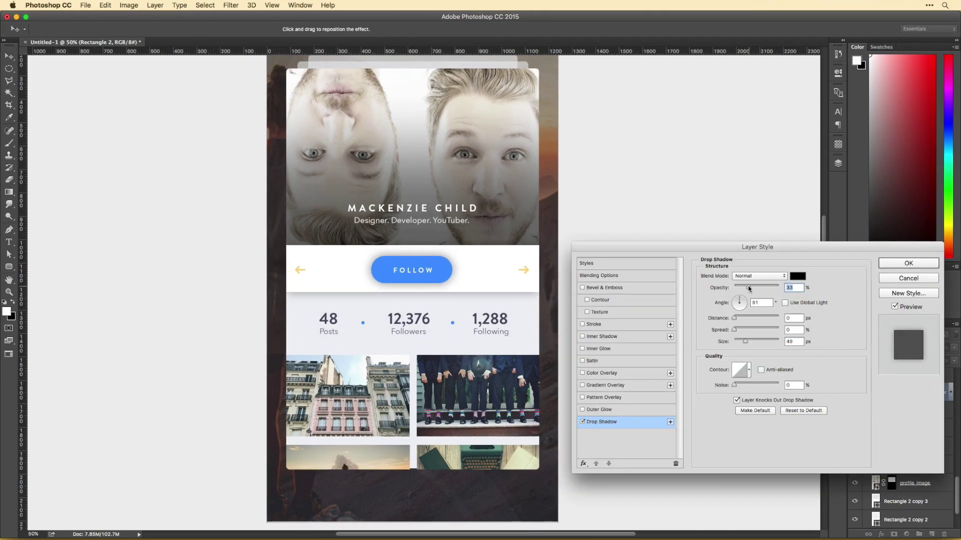
{"action": "key", "text": "Return"}
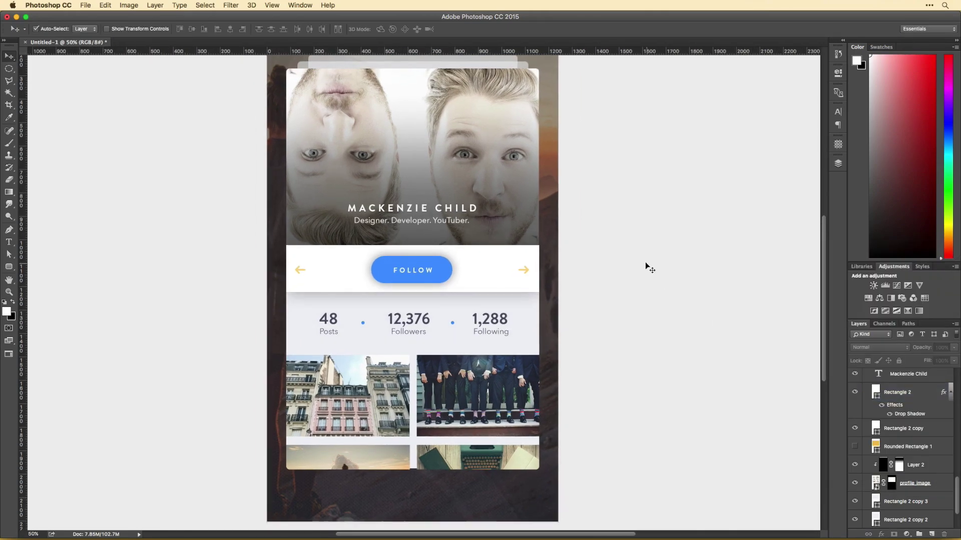
{"action": "key", "text": "super+minus"}
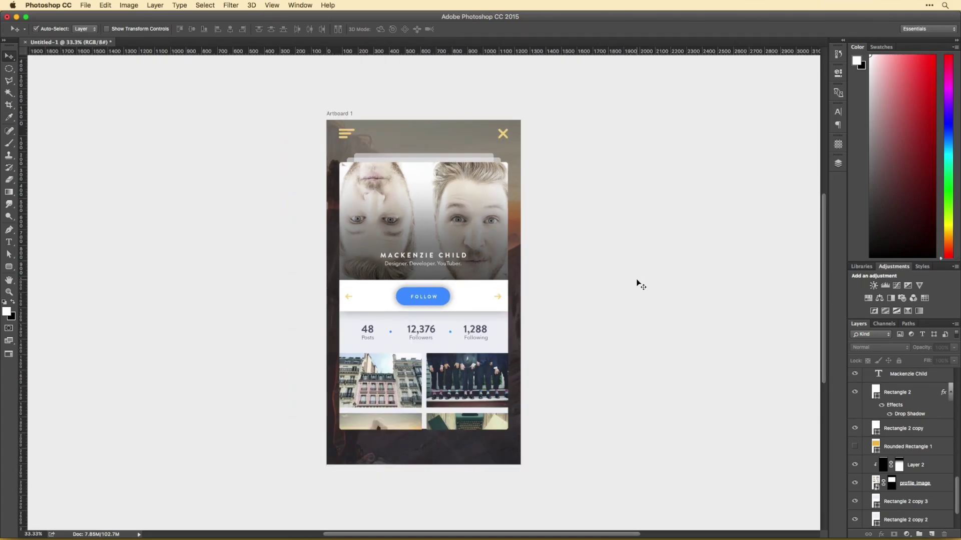